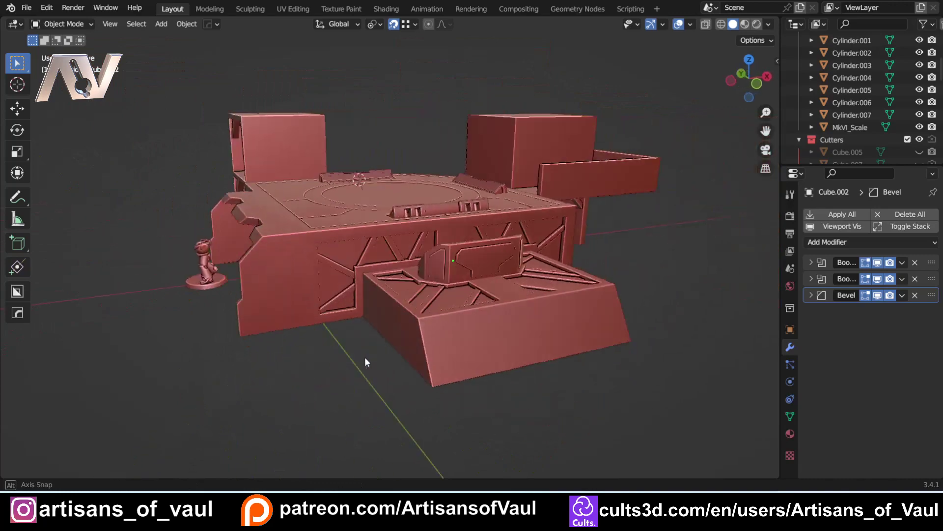
# Examine the braced recessed panels on the base's front wall and the attached block from several angles
pyautogui.scroll(3, 379, 358)
pyautogui.scroll(2, 360, 352)
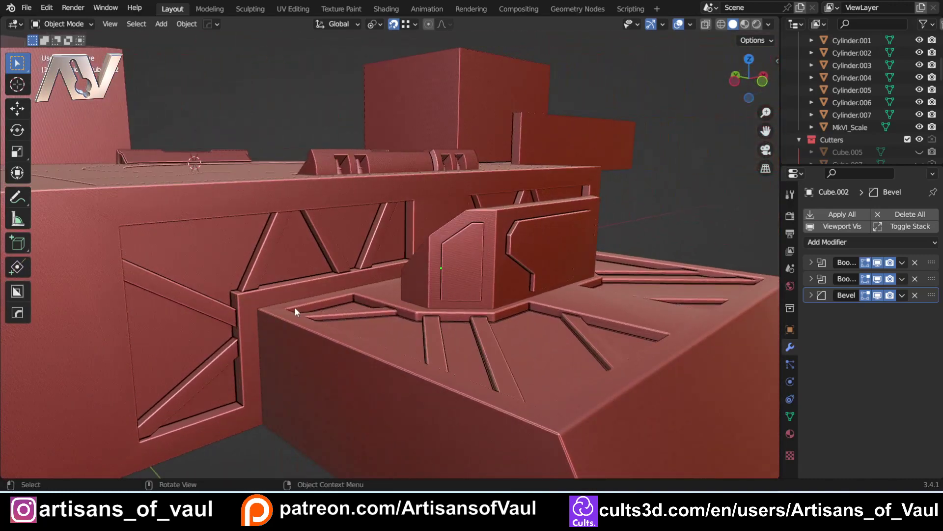
pyautogui.moveTo(293, 307); pyautogui.dragTo(311, 298, button='middle')
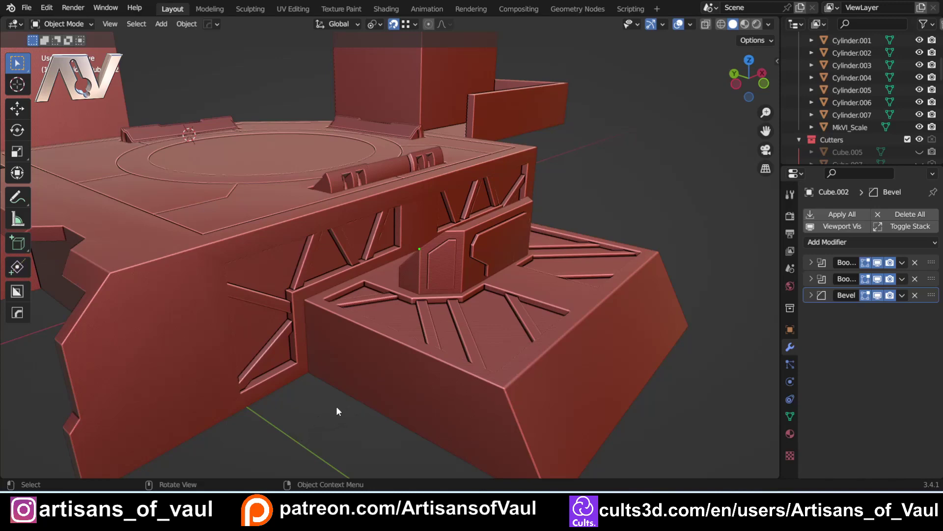
pyautogui.keyDown('shift'); pyautogui.moveTo(337, 407); pyautogui.dragTo(402, 276, button='middle'); pyautogui.keyUp('shift')
pyautogui.scroll(3, 397, 420)
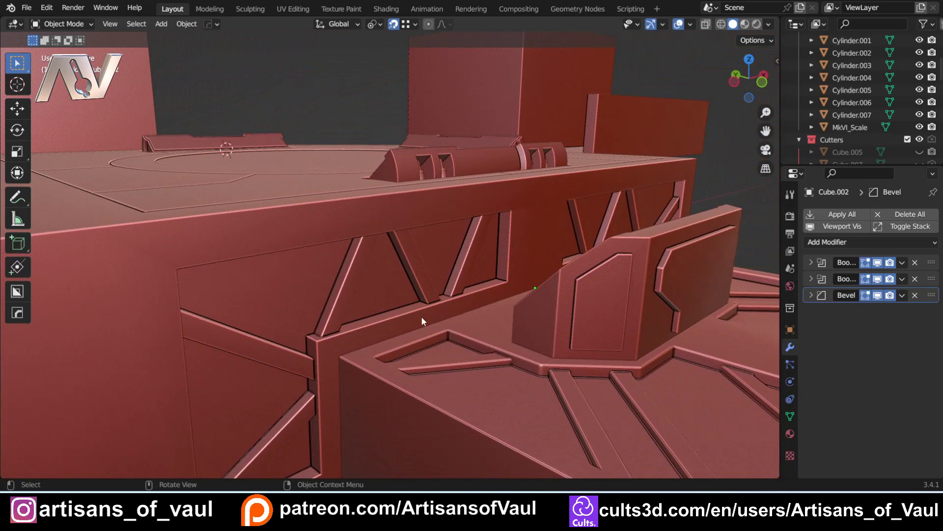
pyautogui.keyDown('shift'); pyautogui.moveTo(421, 317); pyautogui.dragTo(384, 271, button='middle'); pyautogui.keyUp('shift')
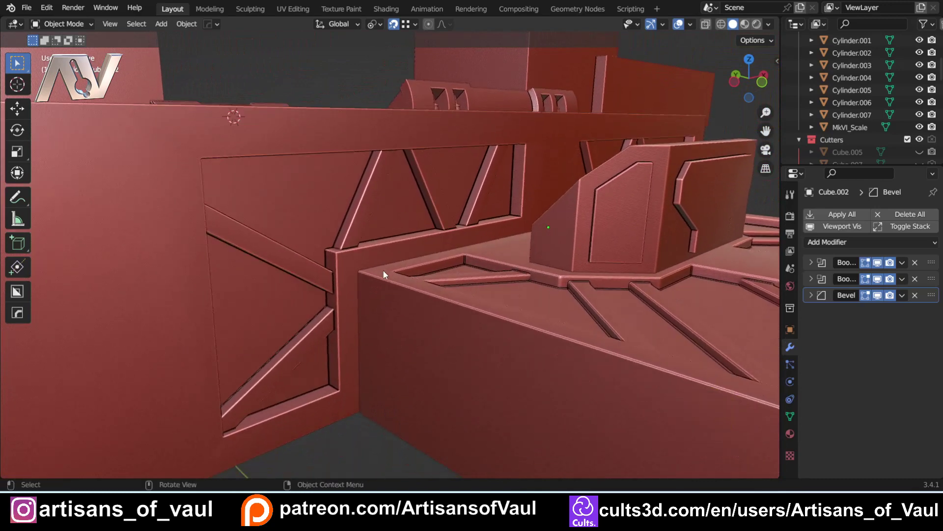
pyautogui.moveTo(420, 235); pyautogui.dragTo(364, 255, button='middle')
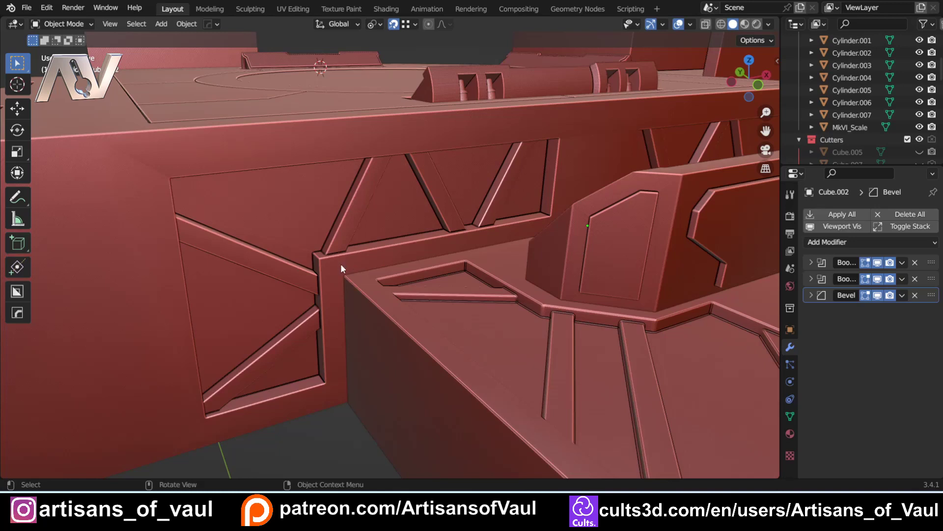
pyautogui.moveTo(337, 273)
pyautogui.mouseDown(button='middle')
pyautogui.moveTo(331, 291)
pyautogui.moveTo(343, 273)
pyautogui.mouseUp(button='middle')
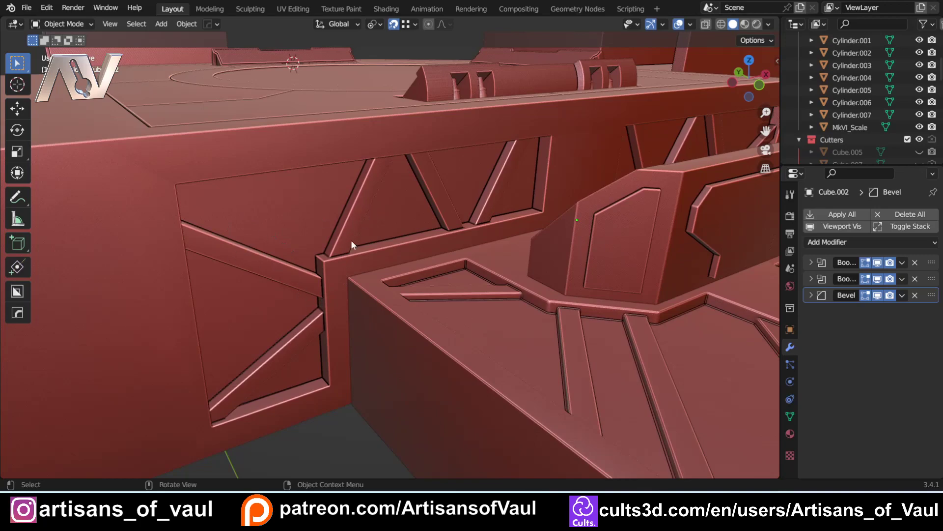
pyautogui.moveTo(344, 257)
pyautogui.mouseDown(button='middle')
pyautogui.moveTo(317, 270)
pyautogui.moveTo(344, 268)
pyautogui.mouseUp(button='middle')
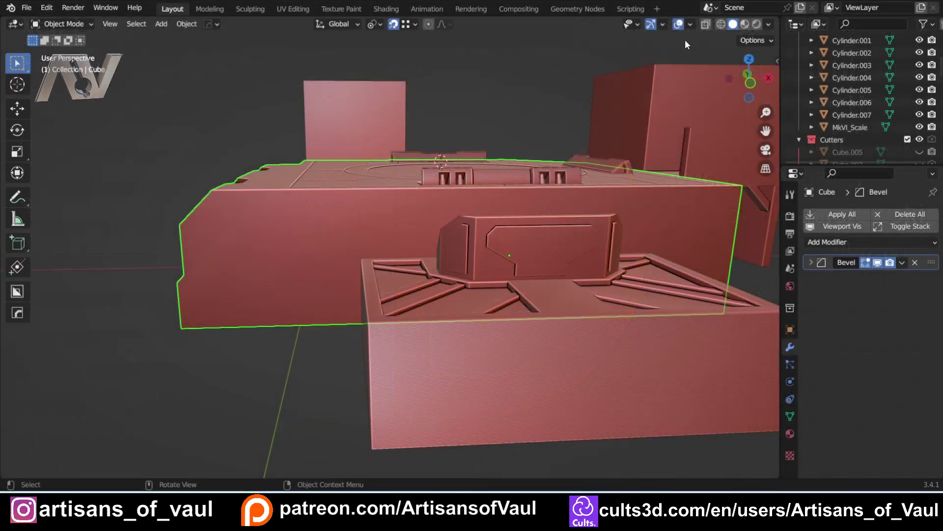
# Turn on the wireframe overlay for the scene's geometry
pyautogui.click(689, 25)
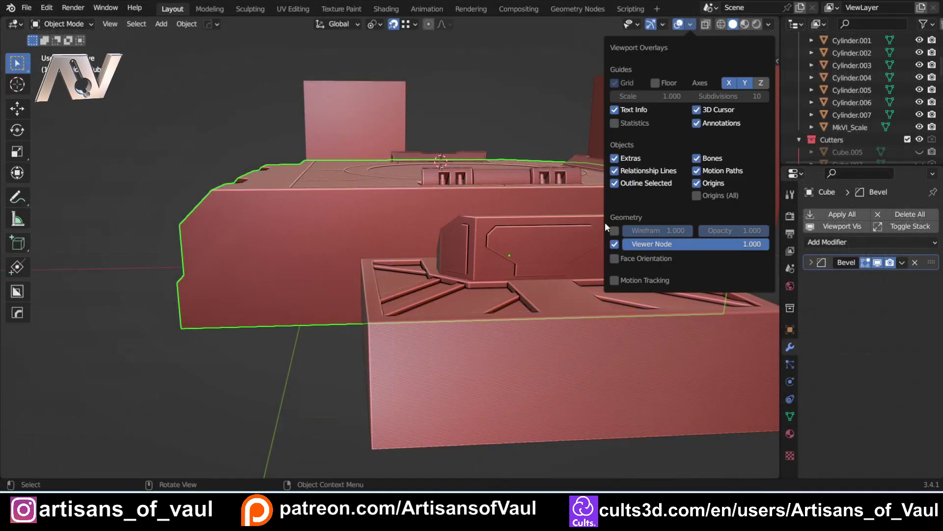
pyautogui.click(615, 231)
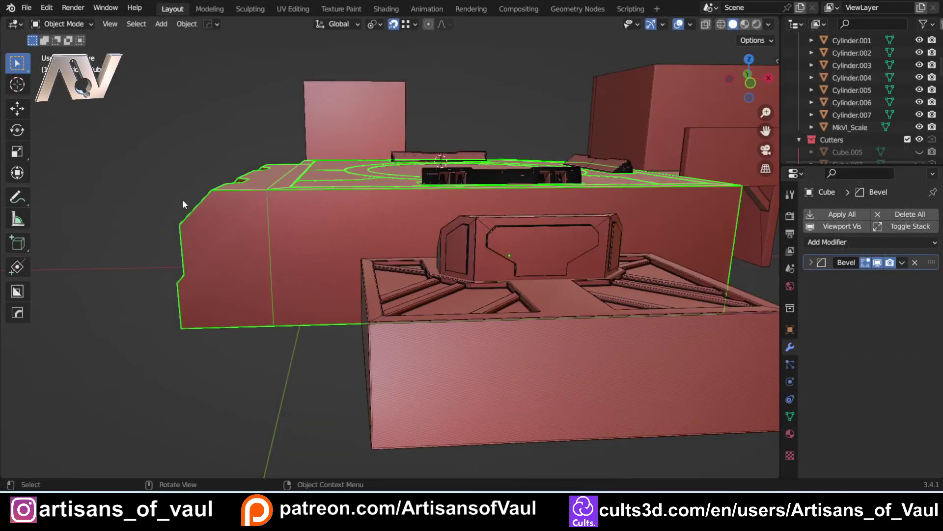
pyautogui.moveTo(183, 204); pyautogui.dragTo(229, 312, button='middle')
pyautogui.click(295, 369)
pyautogui.scroll(-2, 302, 321)
pyautogui.scroll(2, 249, 305)
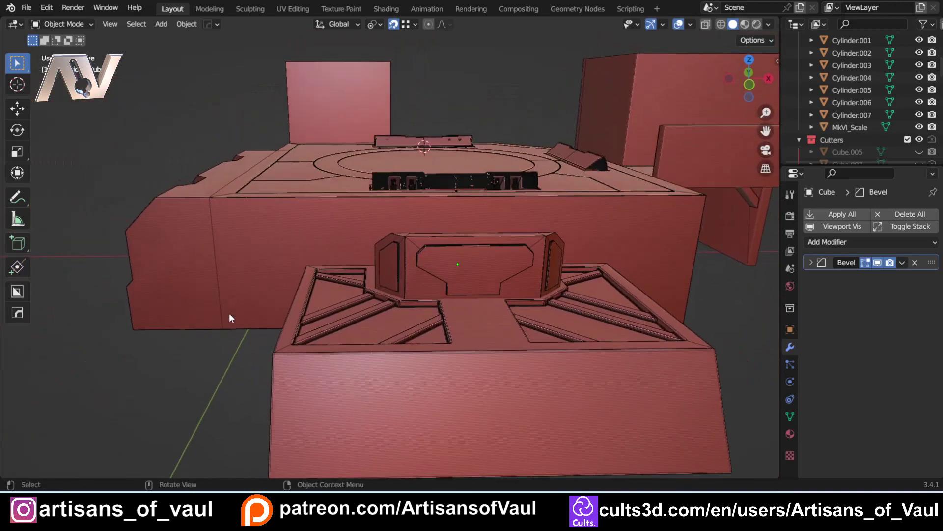
# Cut a wide rectangular recess into the base's front wall with a BoxCutter Box shape drawn in front view
pyautogui.click(252, 271)
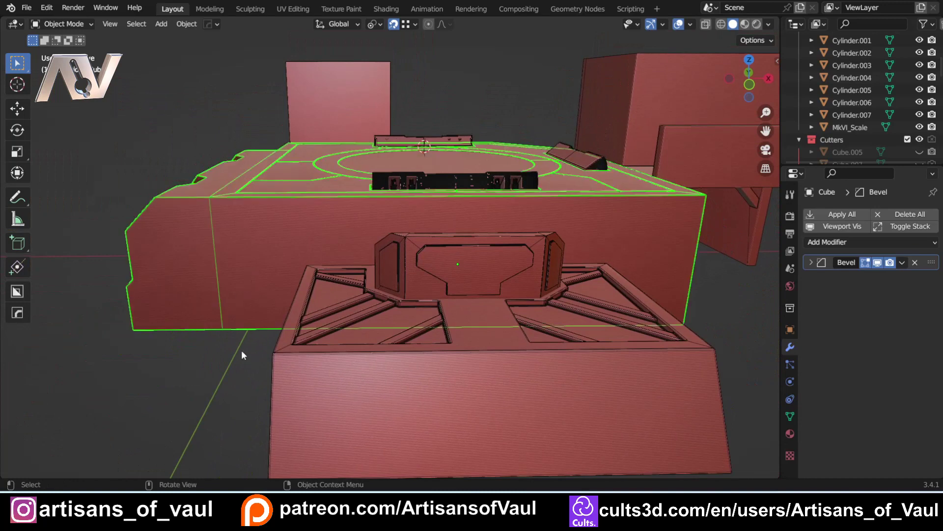
pyautogui.click(750, 85)
pyautogui.keyDown('shift'); pyautogui.moveTo(288, 251); pyautogui.dragTo(160, 252, button='middle'); pyautogui.keyUp('shift')
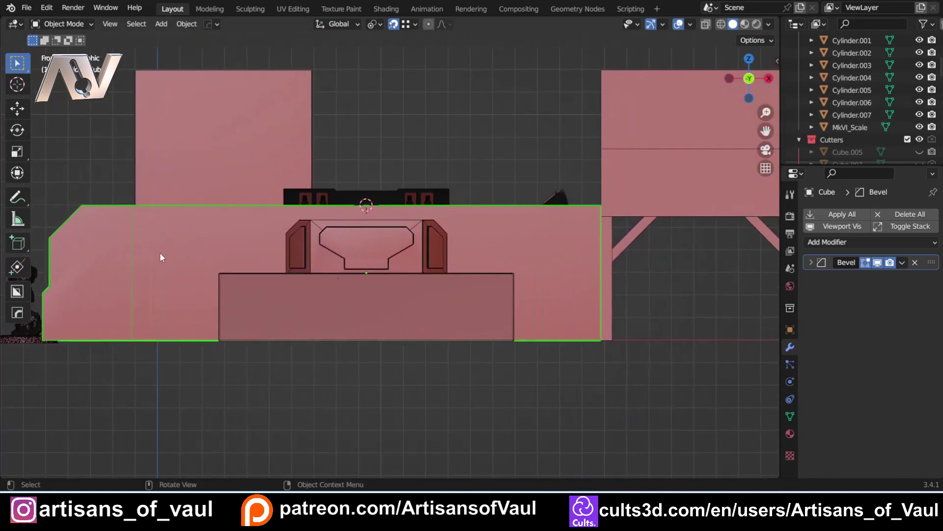
pyautogui.hotkey('alt', 'w')
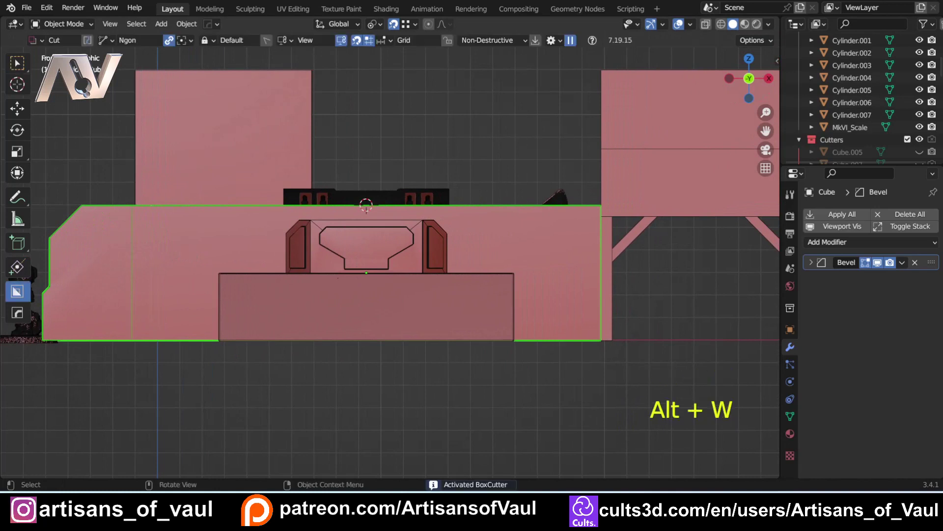
pyautogui.press('d')
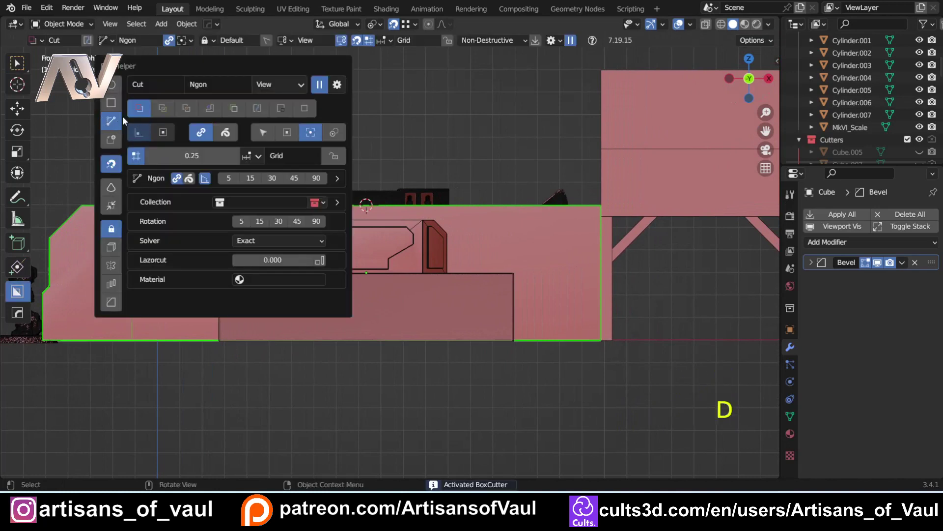
pyautogui.click(116, 108)
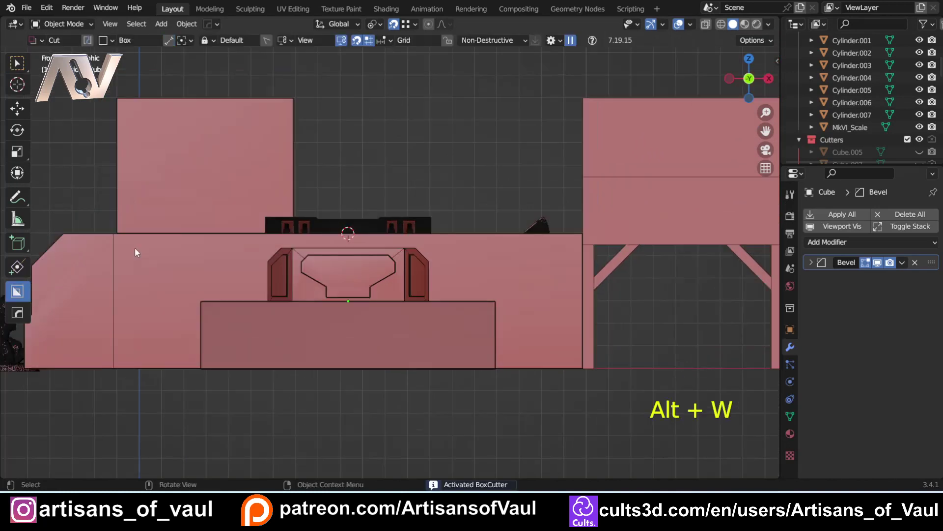
pyautogui.press('Escape')
pyautogui.moveTo(135, 247)
pyautogui.mouseDown()
pyautogui.moveTo(473, 340)
pyautogui.moveTo(561, 352)
pyautogui.mouseUp()
pyautogui.moveTo(561, 352)
pyautogui.mouseDown(button='middle')
pyautogui.moveTo(588, 373)
pyautogui.moveTo(347, 352)
pyautogui.moveTo(338, 269)
pyautogui.moveTo(348, 240)
pyautogui.mouseUp(button='middle')
# Reveal the recess's boolean cutter with Ever Scroll, adjust its depth along Y, and hide it
pyautogui.click(376, 365)
pyautogui.press('q')
pyautogui.click(284, 268)
pyautogui.press('g')
pyautogui.press('y')
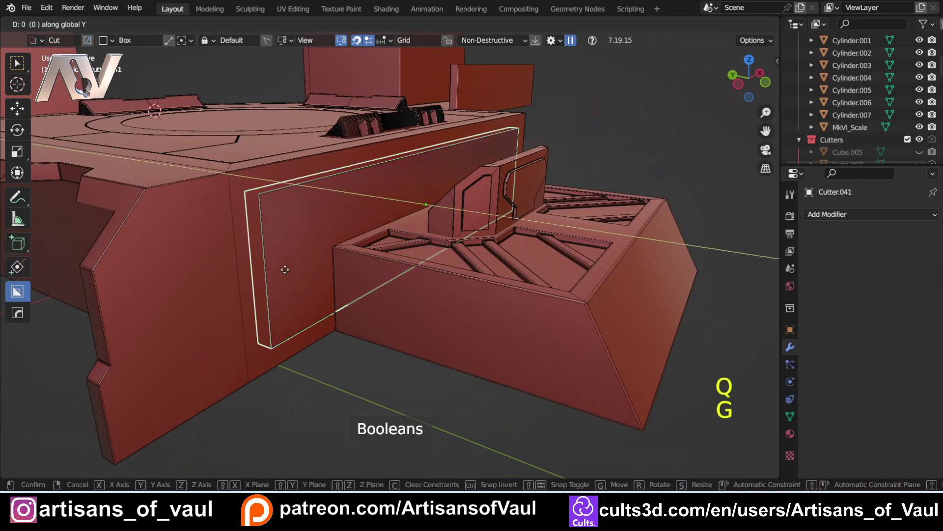
pyautogui.click(286, 269)
pyautogui.press('h')
# Examine the new recess and its edges around the front block
pyautogui.scroll(6, 305, 333)
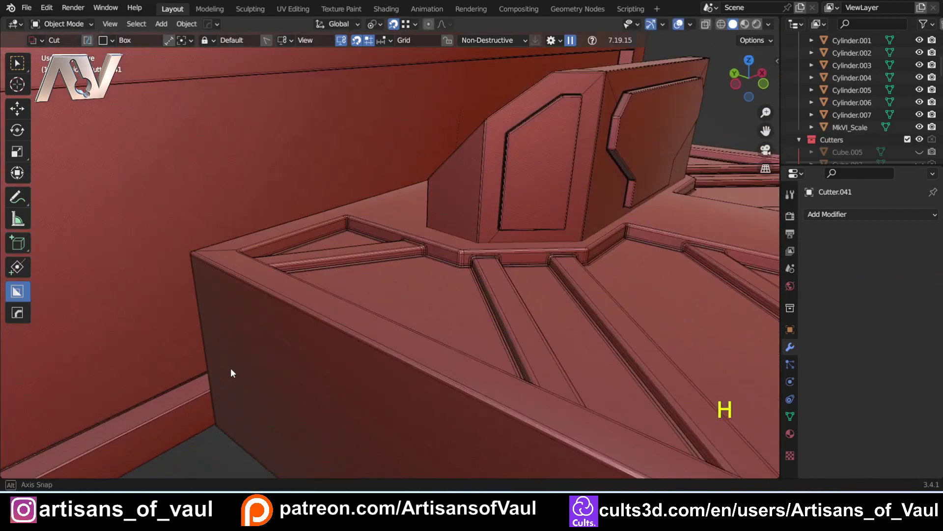
pyautogui.scroll(-4, 141, 344)
pyautogui.moveTo(231, 367); pyautogui.dragTo(393, 362, button='middle')
pyautogui.scroll(4, 240, 358)
pyautogui.keyDown('shift'); pyautogui.moveTo(393, 362); pyautogui.dragTo(397, 294, button='middle'); pyautogui.keyUp('shift')
pyautogui.moveTo(397, 295); pyautogui.dragTo(421, 283, button='middle')
pyautogui.moveTo(502, 243); pyautogui.dragTo(398, 252, button='middle')
pyautogui.scroll(-3, 527, 245)
pyautogui.scroll(-1, 294, 214)
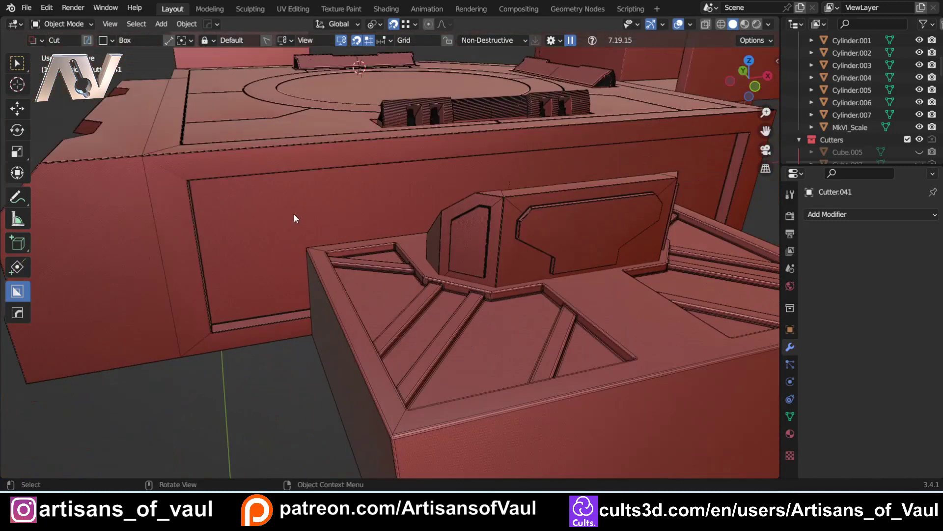
# Bring back the front recess's boolean cutter through Ever Scroll on the base and select it
pyautogui.keyDown('shift'); pyautogui.moveTo(293, 218); pyautogui.dragTo(362, 277, button='middle'); pyautogui.keyUp('shift')
pyautogui.click(278, 362)
pyautogui.press('q')
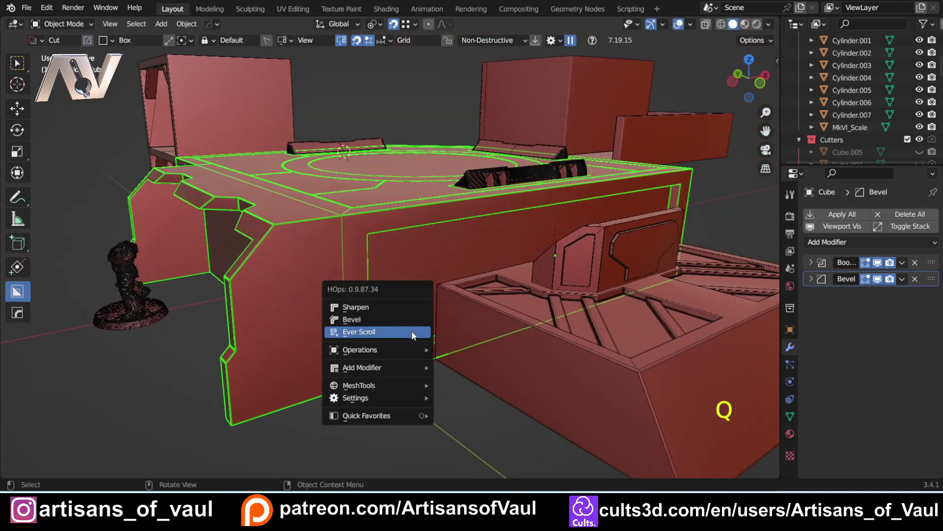
pyautogui.click(412, 333)
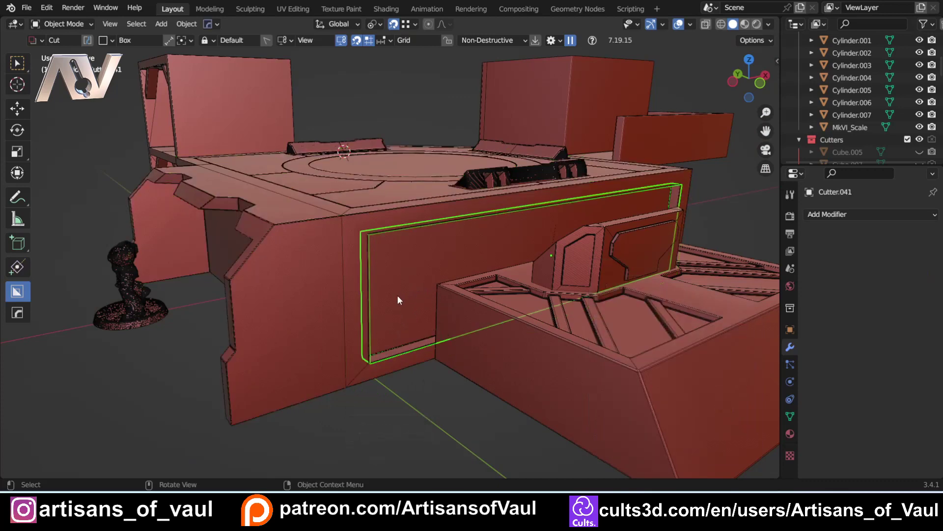
pyautogui.moveTo(415, 258); pyautogui.dragTo(582, 237, button='middle')
pyautogui.scroll(5, 188, 303)
pyautogui.keyDown('shift'); pyautogui.moveTo(189, 302); pyautogui.dragTo(293, 379, button='middle'); pyautogui.keyUp('shift')
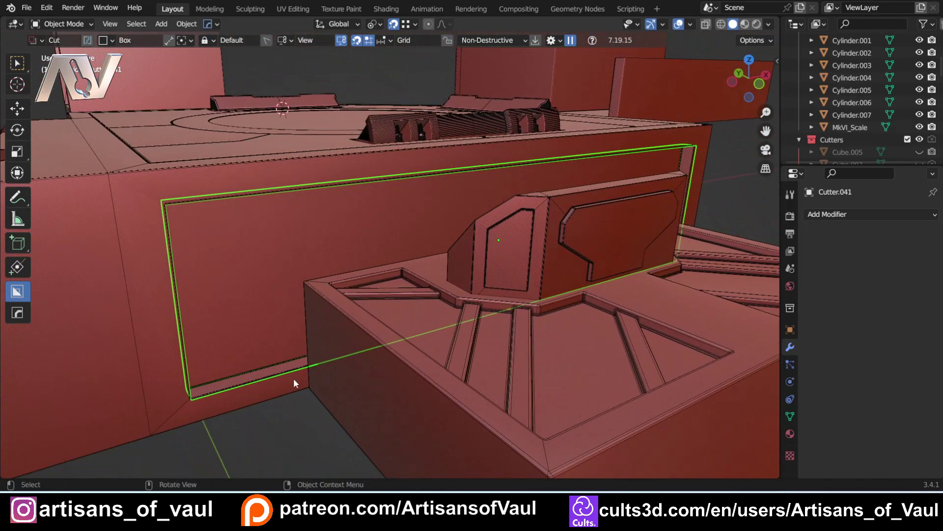
pyautogui.scroll(-3, 323, 371)
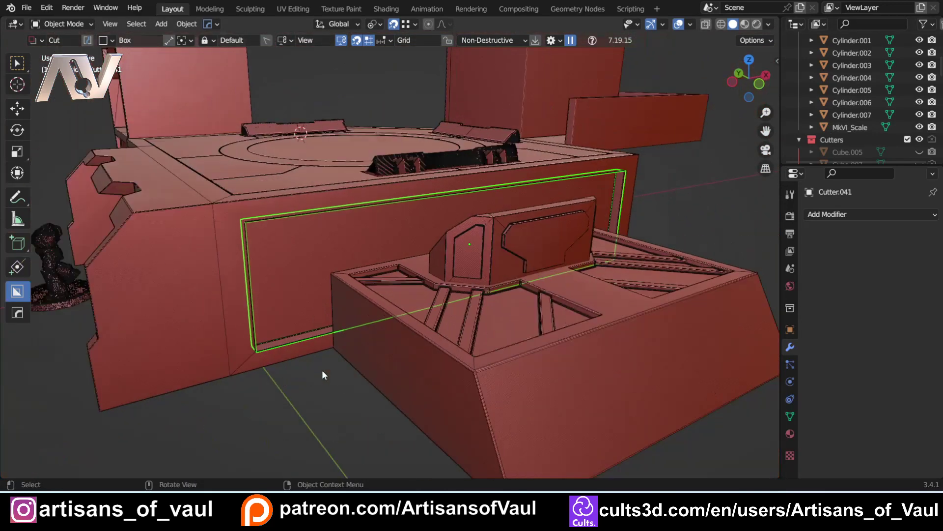
# Cut a box slightly larger than the front block out of the recess cutter, leaving a solid border around the block
pyautogui.click(760, 85)
pyautogui.keyDown('shift'); pyautogui.moveTo(283, 291); pyautogui.dragTo(238, 237, button='middle'); pyautogui.keyUp('shift')
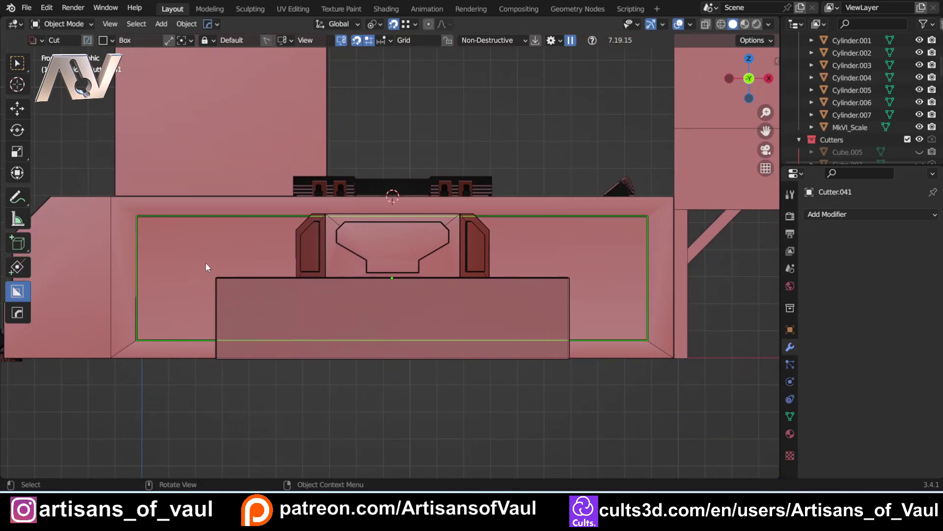
pyautogui.moveTo(202, 264)
pyautogui.mouseDown()
pyautogui.moveTo(334, 317)
pyautogui.moveTo(594, 390)
pyautogui.mouseUp()
pyautogui.moveTo(593, 390); pyautogui.dragTo(356, 393, button='middle')
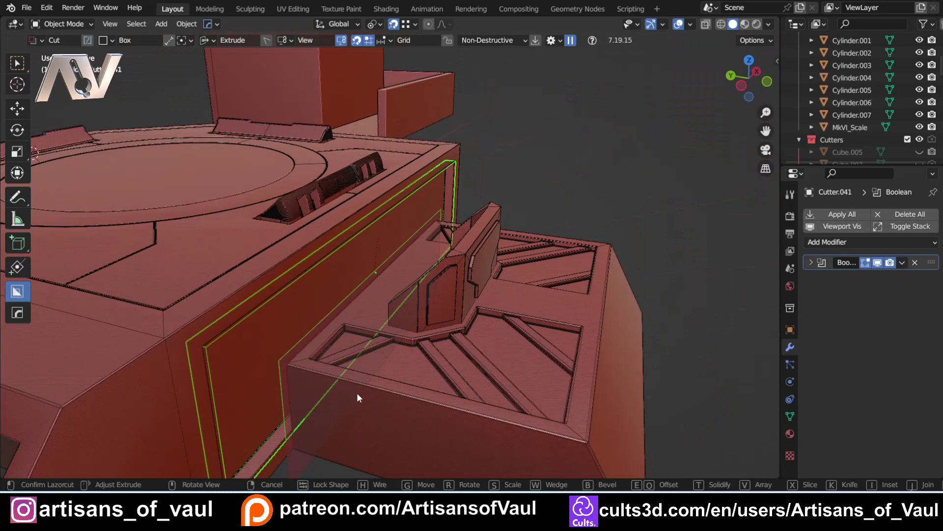
pyautogui.click(287, 377)
pyautogui.moveTo(282, 383); pyautogui.dragTo(367, 303, button='middle')
pyautogui.scroll(2, 441, 241)
pyautogui.moveTo(449, 237); pyautogui.dragTo(355, 317, button='middle')
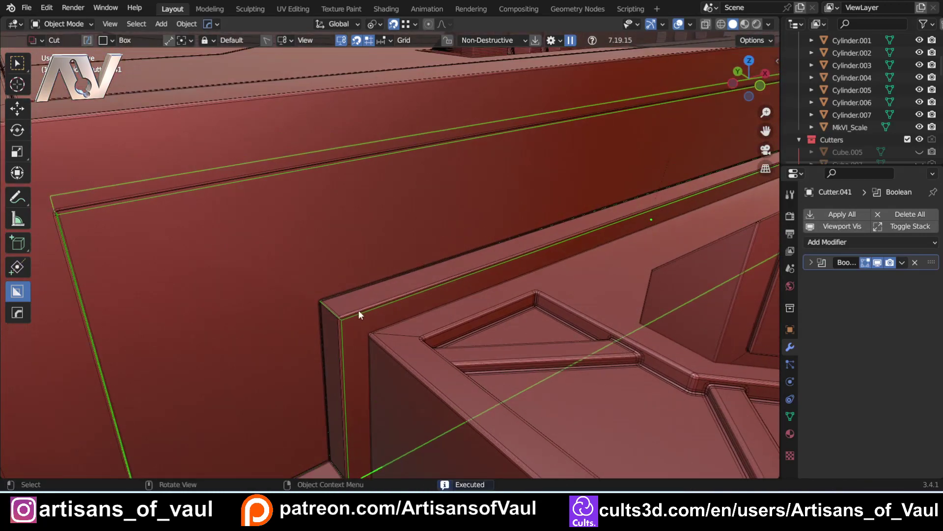
pyautogui.scroll(-2, 359, 309)
# Check the notched recess on the base, then reveal and select its cutter again with Ever Scroll
pyautogui.click(268, 202)
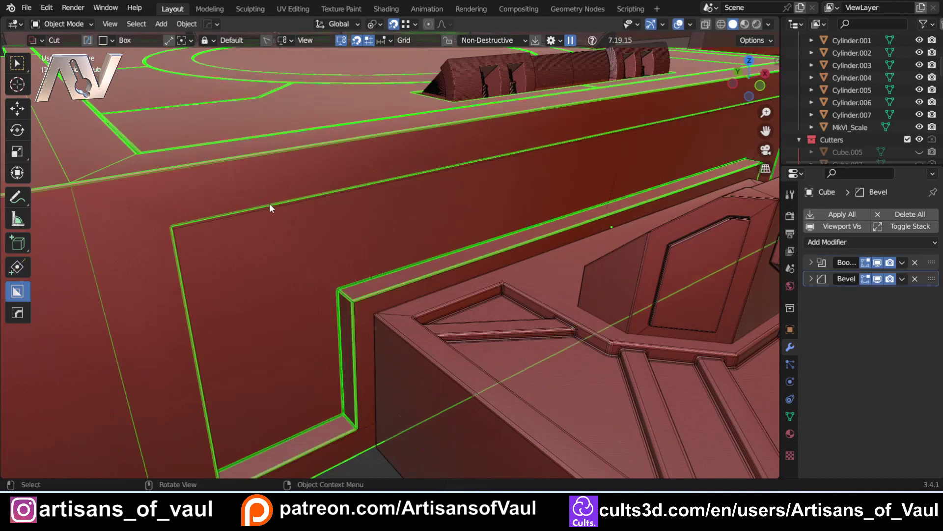
pyautogui.click(371, 305)
pyautogui.moveTo(340, 293); pyautogui.dragTo(383, 256, button='middle')
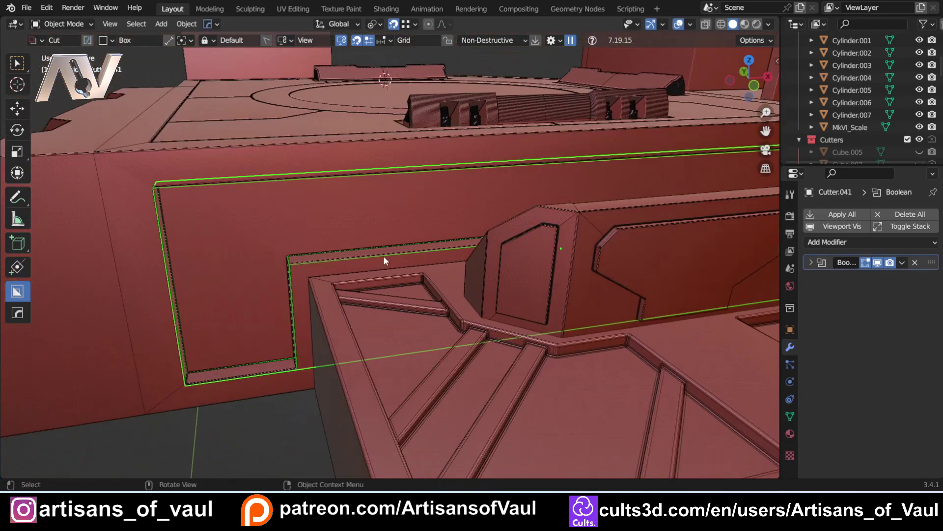
pyautogui.scroll(-4, 327, 308)
pyautogui.scroll(4, 328, 309)
pyautogui.hotkey('alt', 'a')
pyautogui.click(321, 354)
pyautogui.press('q')
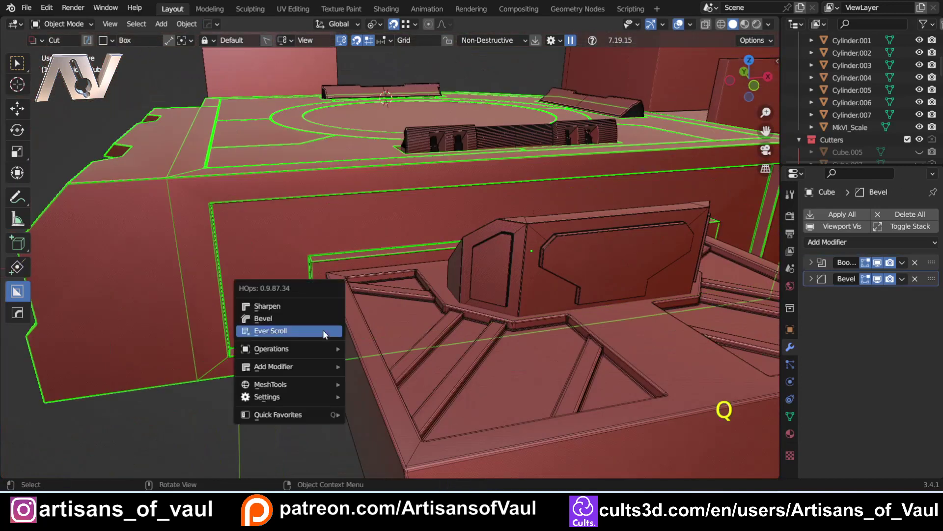
pyautogui.click(314, 332)
pyautogui.click(370, 248)
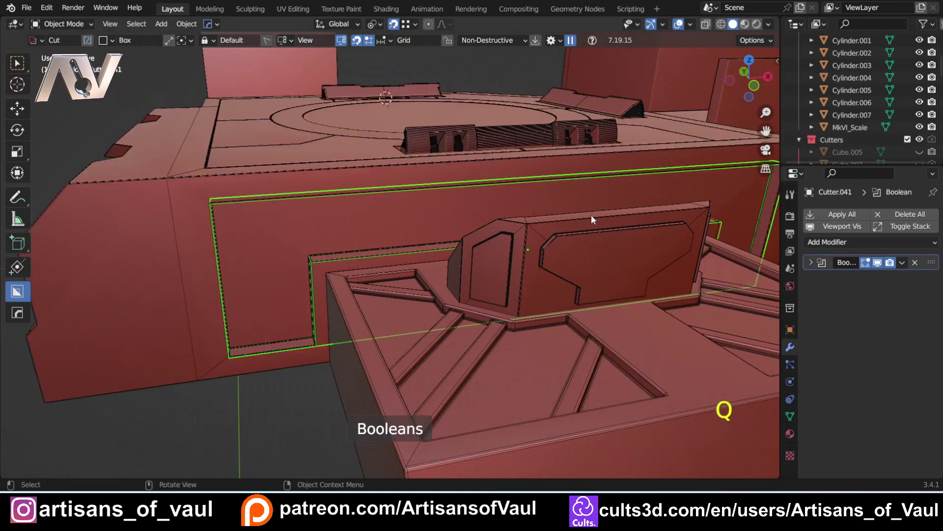
# Cut a vertical box through the middle of the recess cutter, splitting the front recess into two side panels
pyautogui.click(753, 85)
pyautogui.keyDown('shift'); pyautogui.moveTo(519, 193); pyautogui.dragTo(413, 214, button='middle'); pyautogui.keyUp('shift')
pyautogui.scroll(2, 357, 217)
pyautogui.keyDown('shift'); pyautogui.moveTo(320, 148); pyautogui.dragTo(288, 173, button='middle'); pyautogui.keyUp('shift')
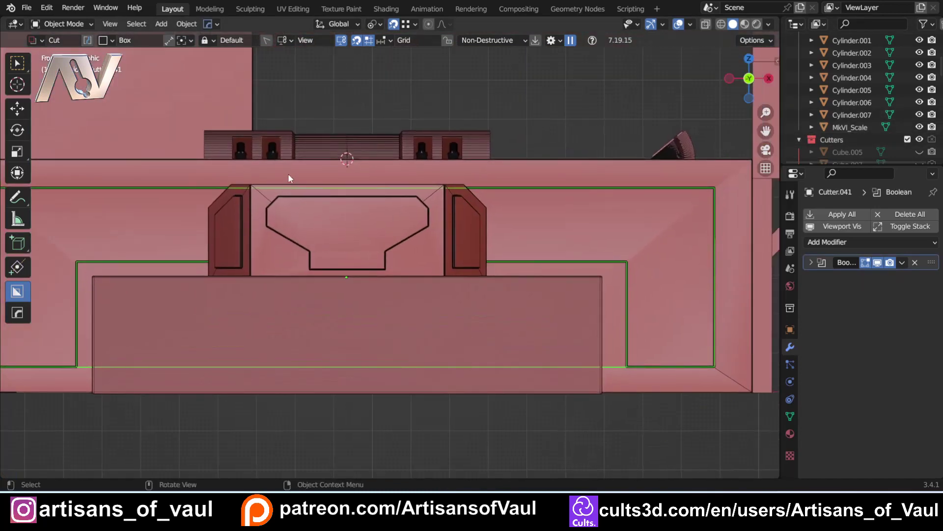
pyautogui.moveTo(288, 171)
pyautogui.mouseDown()
pyautogui.moveTo(417, 412)
pyautogui.moveTo(410, 417)
pyautogui.mouseUp()
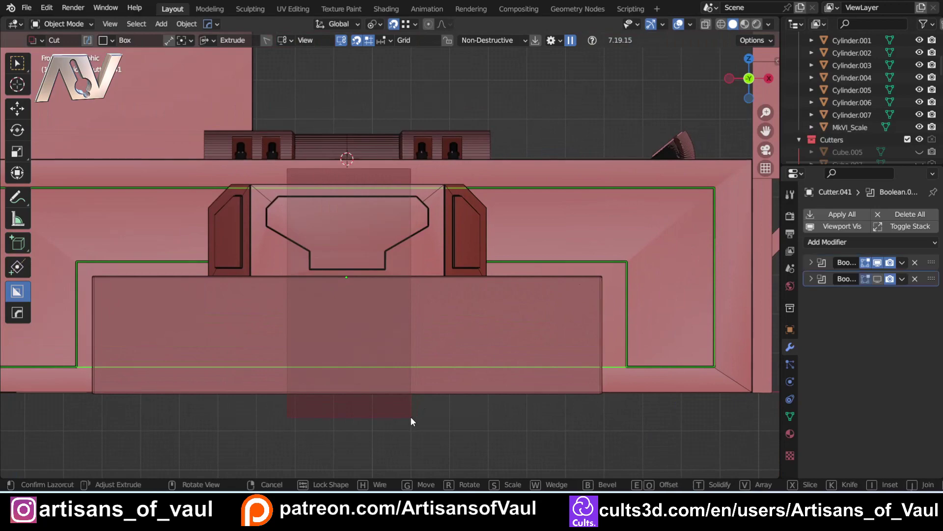
pyautogui.moveTo(411, 417); pyautogui.dragTo(357, 289, button='middle')
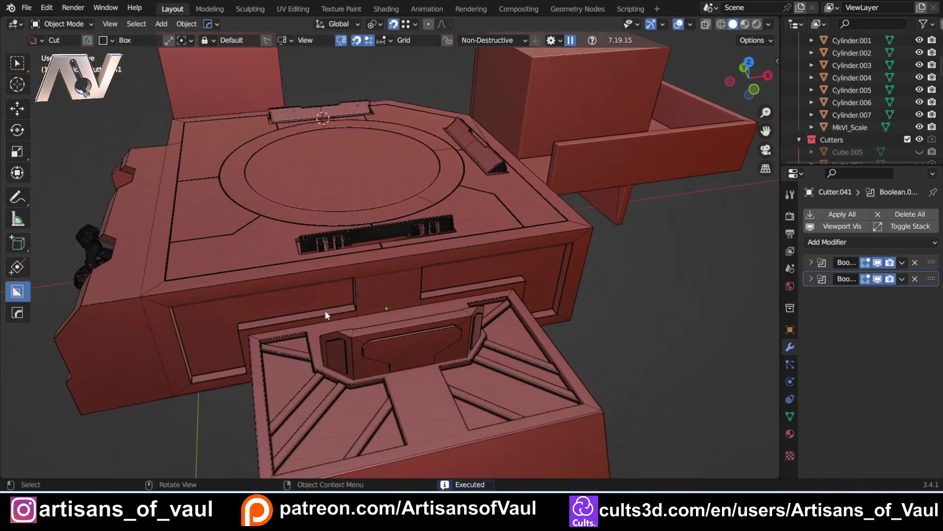
pyautogui.scroll(3, 301, 322)
pyautogui.keyDown('shift'); pyautogui.moveTo(224, 325); pyautogui.dragTo(378, 282, button='middle'); pyautogui.keyUp('shift')
pyautogui.scroll(2, 379, 283)
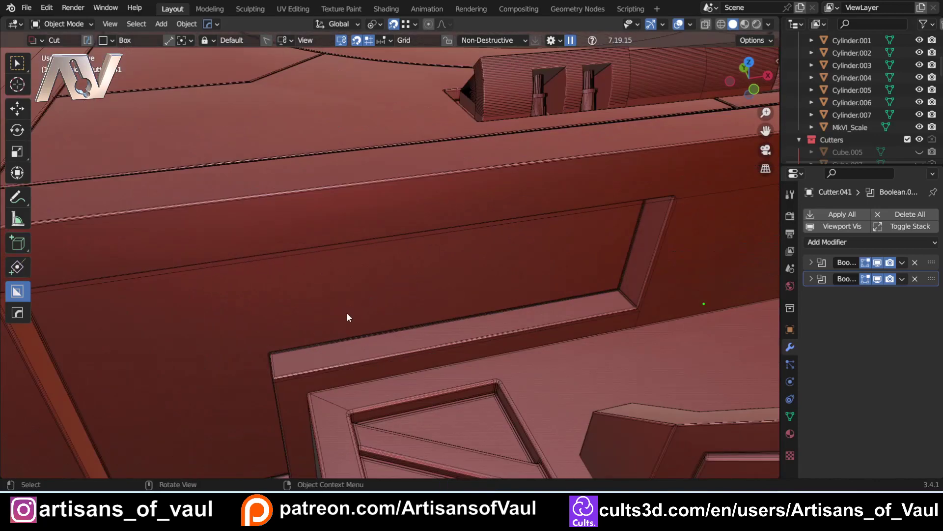
pyautogui.scroll(-2, 347, 311)
# Turn off the wireframe overlay
pyautogui.click(690, 25)
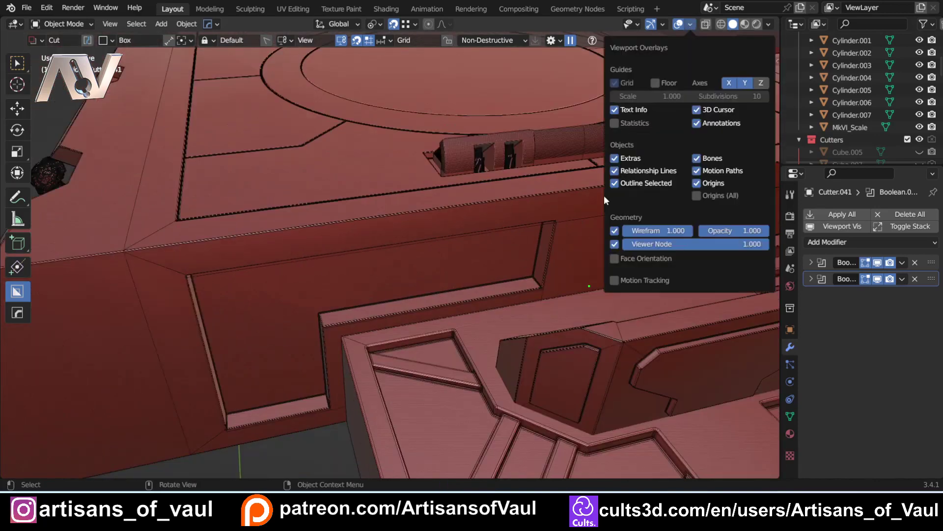
pyautogui.click(614, 231)
pyautogui.scroll(-4, 342, 380)
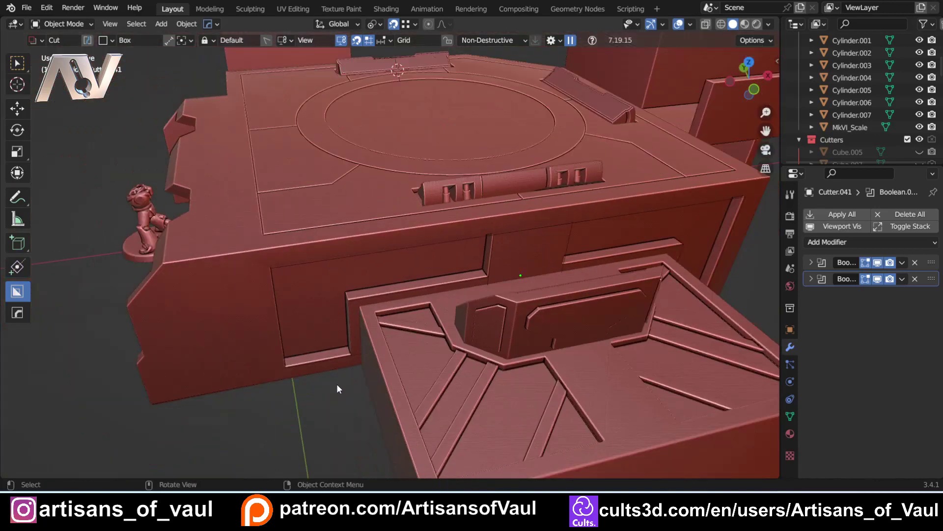
# Examine the recessed front wall panels and the matching pattern on the front block from several angles
pyautogui.moveTo(344, 396); pyautogui.dragTo(417, 222, button='middle')
pyautogui.scroll(3, 494, 220)
pyautogui.moveTo(470, 344); pyautogui.dragTo(396, 363, button='middle')
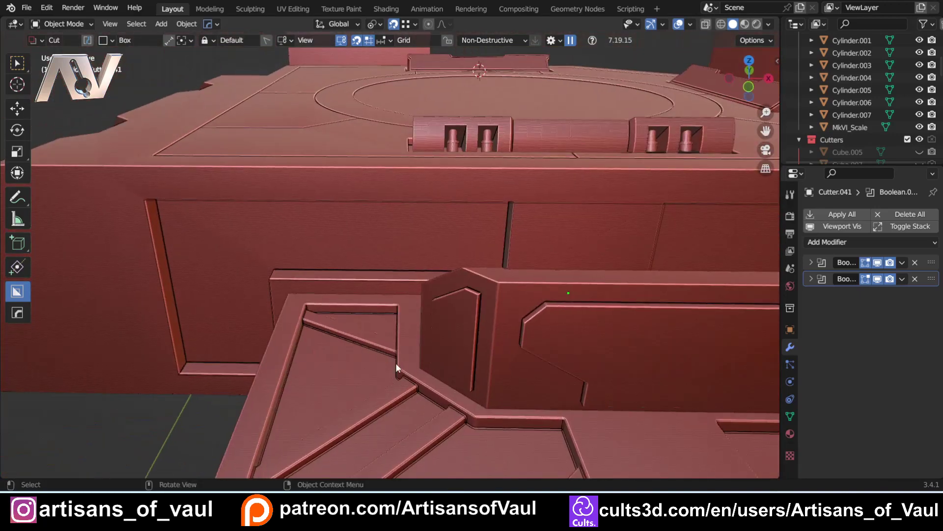
pyautogui.scroll(-1, 288, 353)
pyautogui.scroll(-2, 287, 352)
pyautogui.scroll(3, 337, 370)
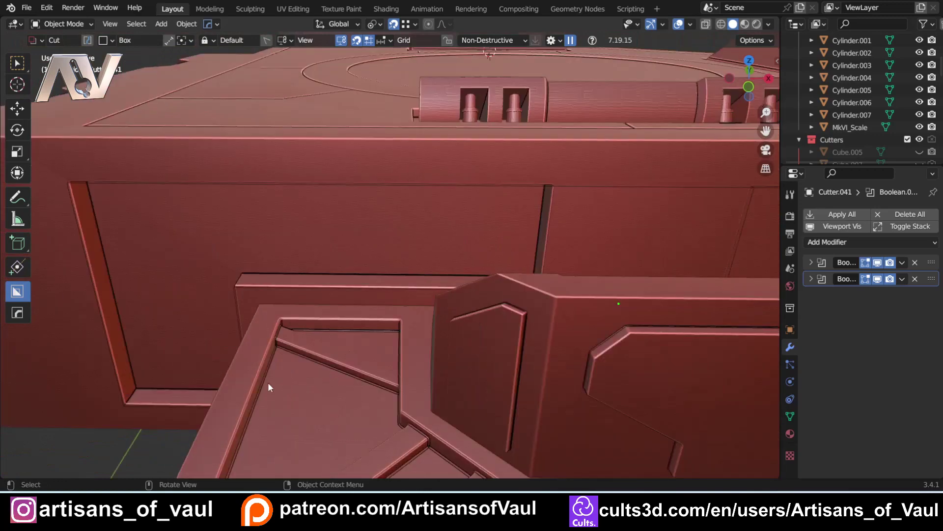
pyautogui.keyDown('shift'); pyautogui.moveTo(267, 384); pyautogui.dragTo(334, 316, button='middle'); pyautogui.keyUp('shift')
pyautogui.moveTo(232, 320); pyautogui.dragTo(273, 304, button='middle')
pyautogui.scroll(-3, 300, 295)
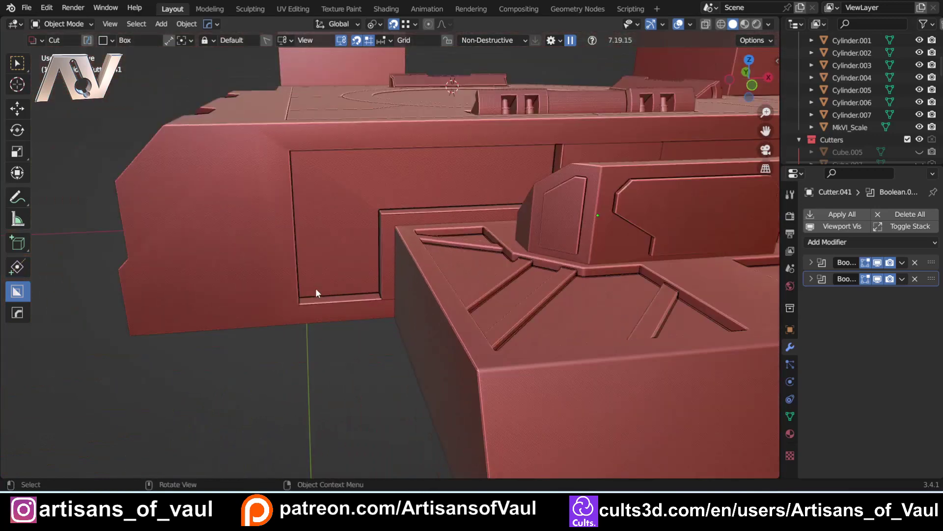
pyautogui.keyDown('shift'); pyautogui.moveTo(325, 330); pyautogui.dragTo(315, 366, button='middle'); pyautogui.keyUp('shift')
pyautogui.scroll(3, 328, 388)
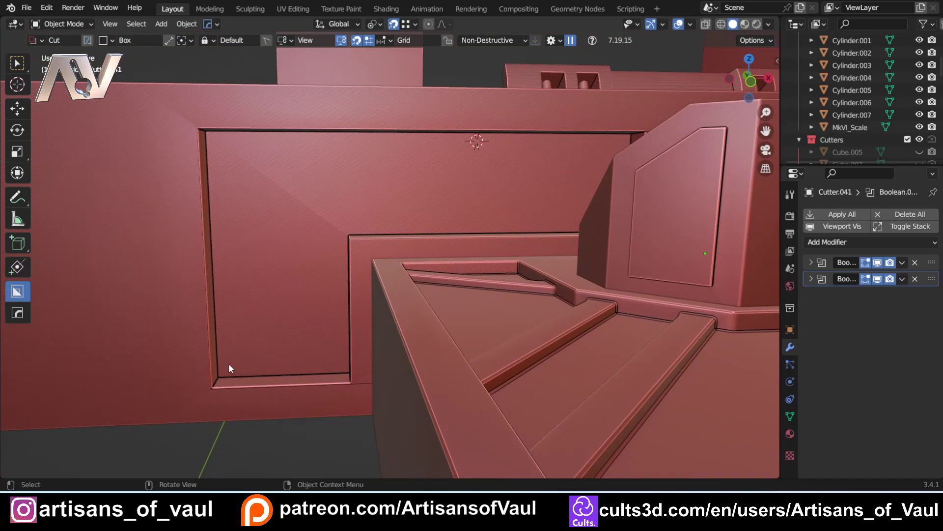
# Activate BoxCutter and set its cutting shape to Ngon in Line mode
pyautogui.hotkey('alt', 'w')
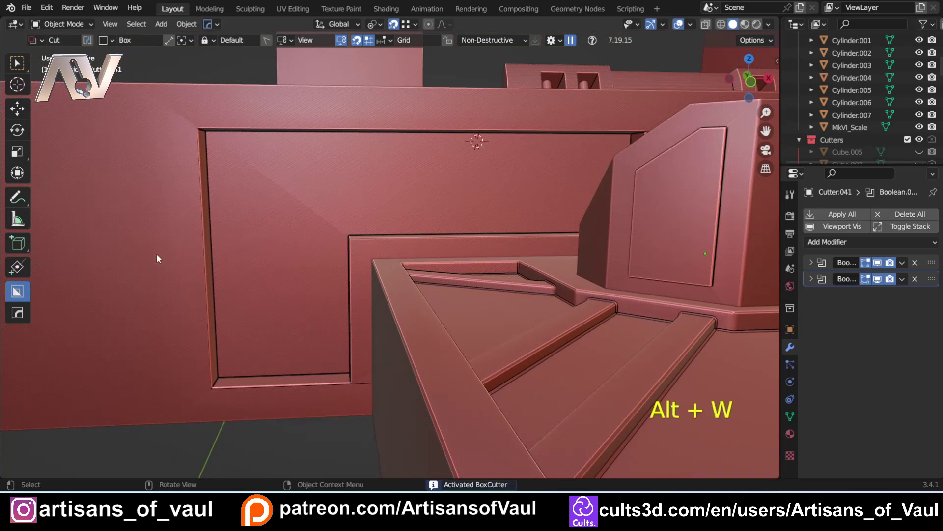
pyautogui.press('d')
pyautogui.click(153, 273)
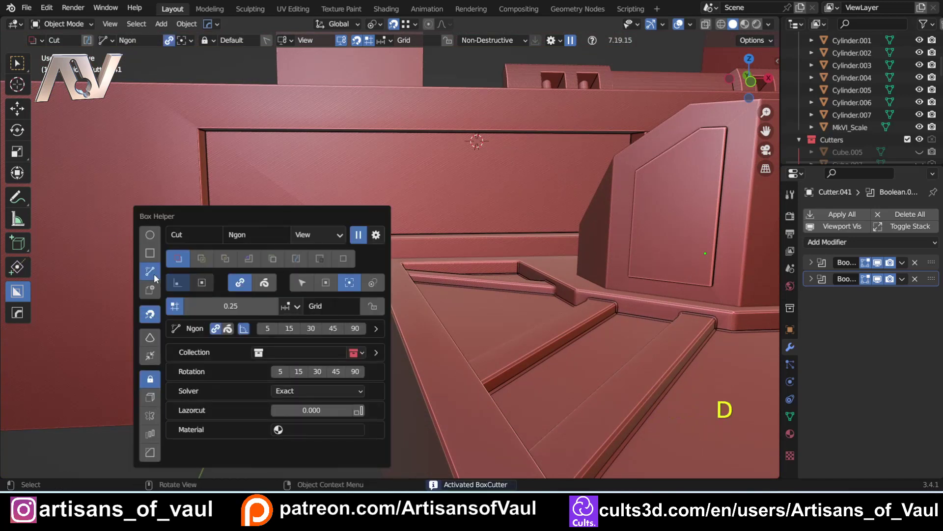
pyautogui.click(240, 282)
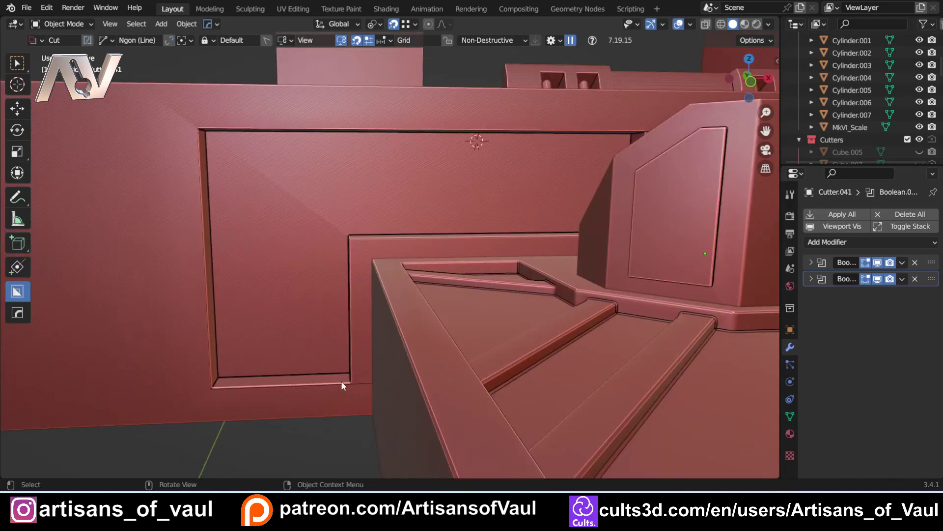
# From the front view, select the platform base and reveal its recess cutter with Ever Scroll
pyautogui.moveTo(340, 381); pyautogui.dragTo(614, 319, button='middle')
pyautogui.click(748, 79)
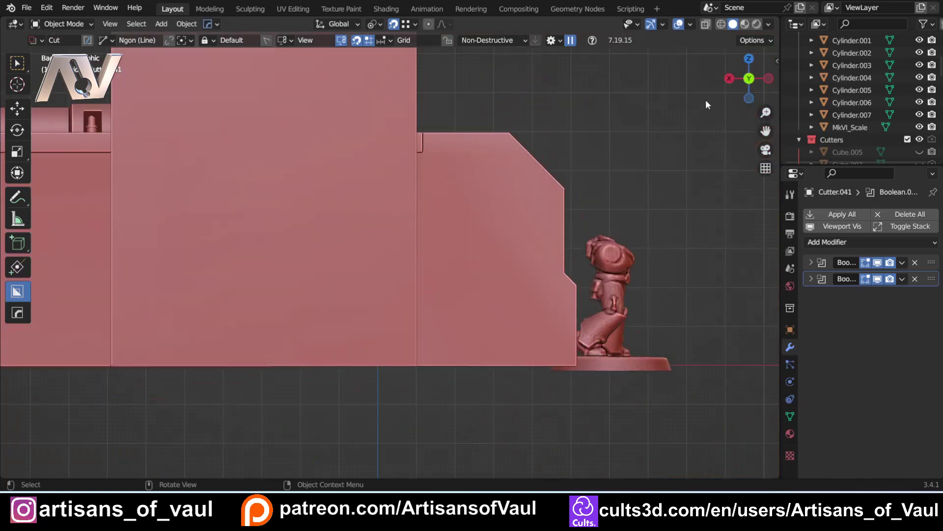
pyautogui.click(749, 78)
pyautogui.keyDown('shift'); pyautogui.click(453, 223); pyautogui.keyUp('shift')
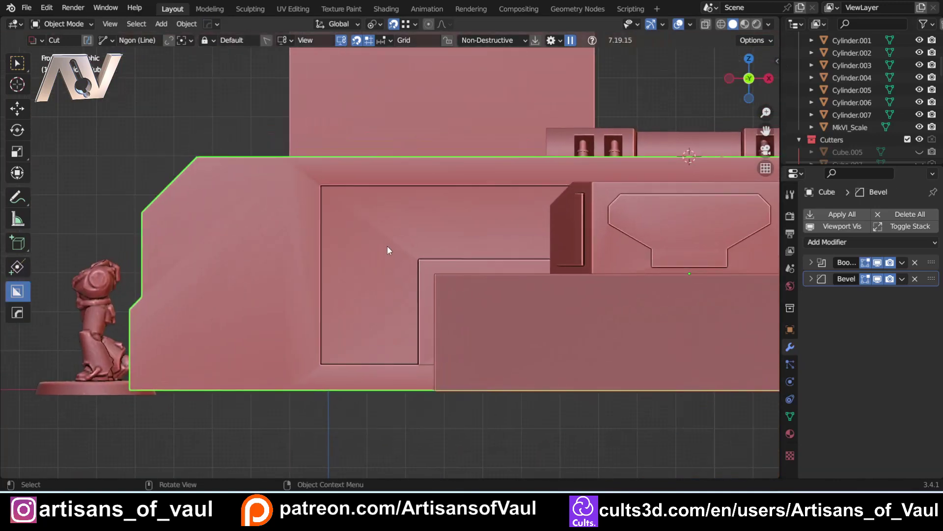
pyautogui.press('q')
pyautogui.click(379, 247)
# Cut a zigzag line of diagonal struts through the recess cutter's panel beside the front block, extruded through its full depth, and hide the cutter
pyautogui.moveTo(306, 371); pyautogui.dragTo(438, 295)
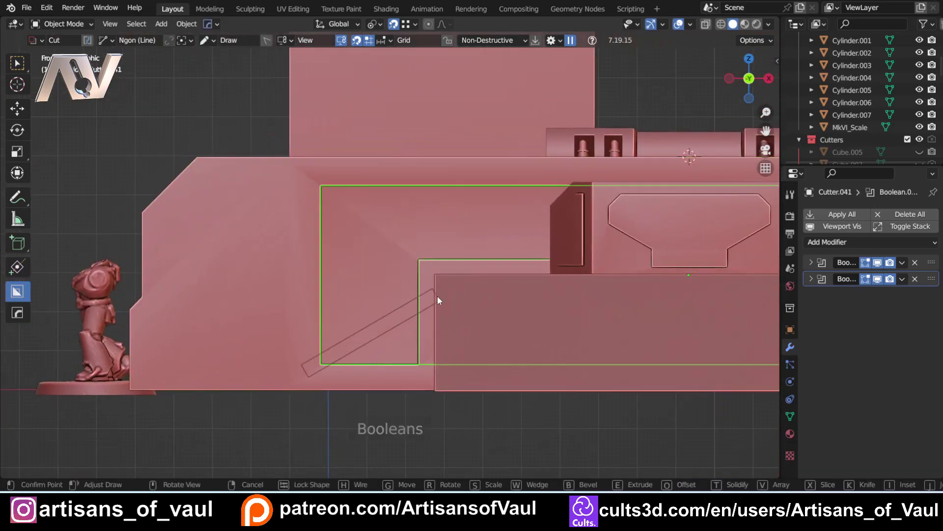
pyautogui.click(309, 214)
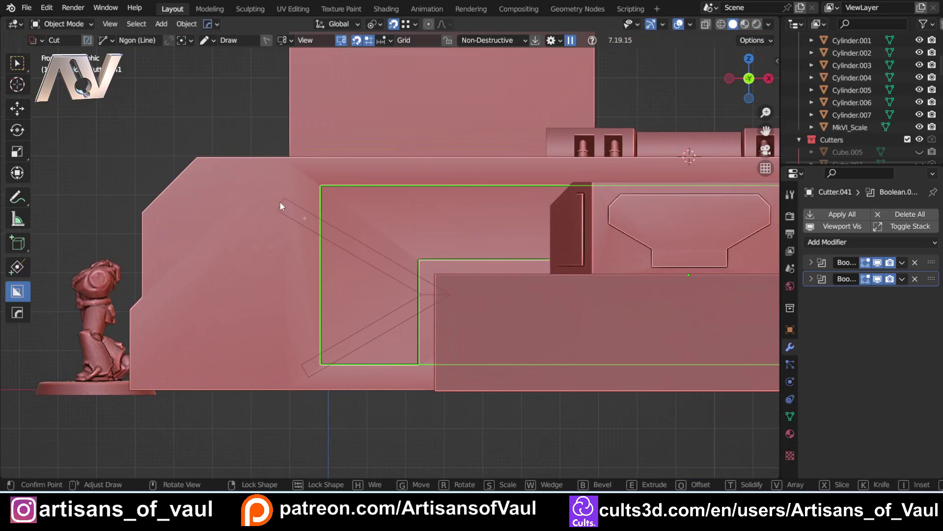
pyautogui.click(242, 189)
pyautogui.moveTo(609, 131); pyautogui.dragTo(461, 164, button='middle')
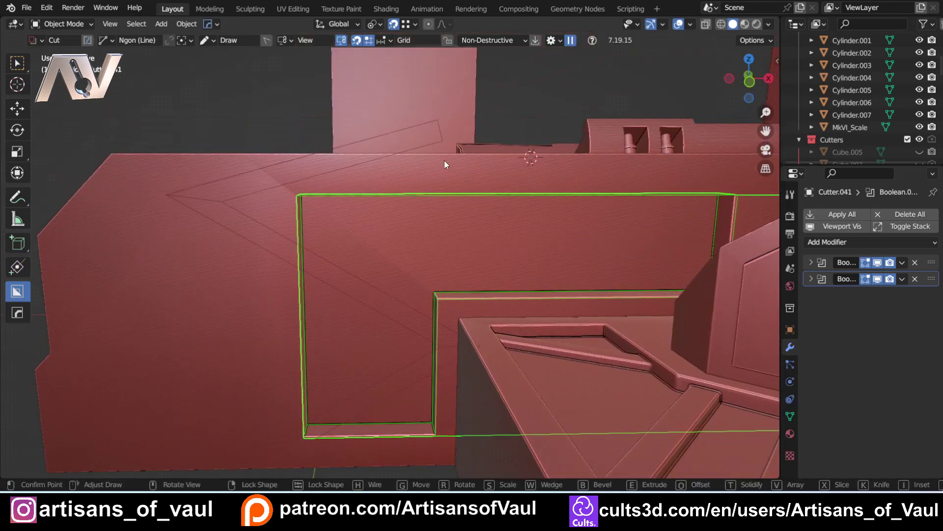
pyautogui.click(439, 160)
pyautogui.press('e')
pyautogui.moveTo(727, 326)
pyautogui.mouseDown(button='middle')
pyautogui.moveTo(589, 226)
pyautogui.moveTo(526, 197)
pyautogui.moveTo(478, 287)
pyautogui.moveTo(423, 286)
pyautogui.mouseUp(button='middle')
pyautogui.click(527, 194)
pyautogui.scroll(-4, 408, 287)
pyautogui.moveTo(349, 384); pyautogui.dragTo(344, 332, button='middle')
pyautogui.moveTo(448, 314); pyautogui.dragTo(442, 273, button='middle')
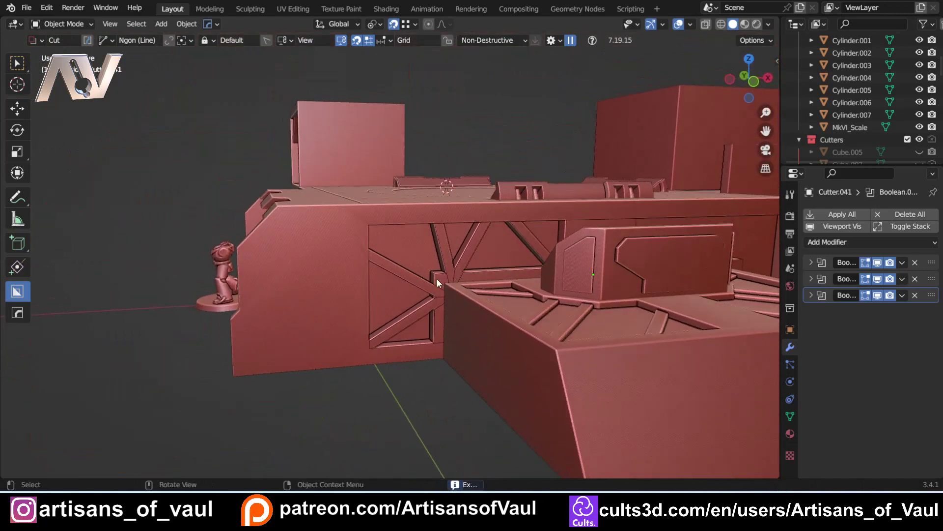
pyautogui.press('h')
# Inspect the diagonal struts in the wall recess and compare them with the strut pattern on top of the front block
pyautogui.scroll(4, 422, 275)
pyautogui.moveTo(422, 376); pyautogui.dragTo(346, 271, button='middle')
pyautogui.scroll(-3, 448, 364)
pyautogui.scroll(4, 428, 351)
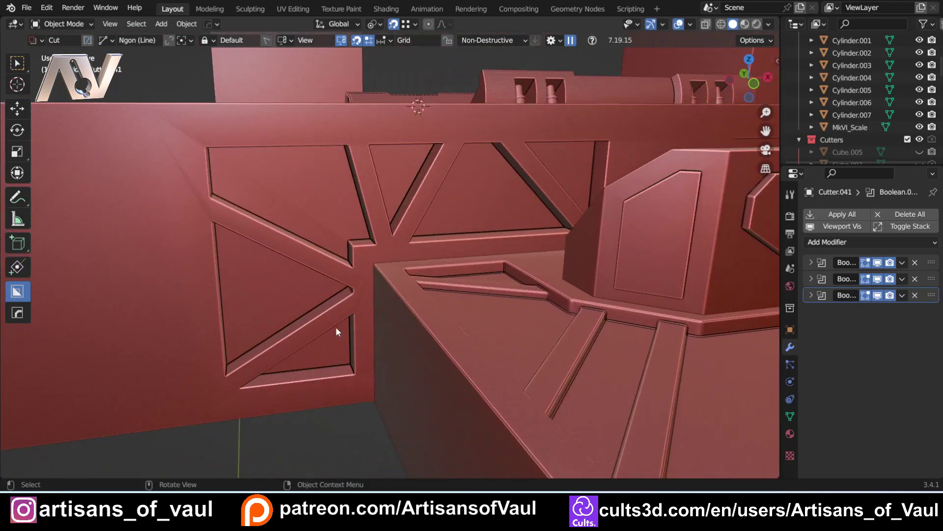
pyautogui.keyDown('shift'); pyautogui.moveTo(227, 296); pyautogui.dragTo(305, 227, button='middle'); pyautogui.keyUp('shift')
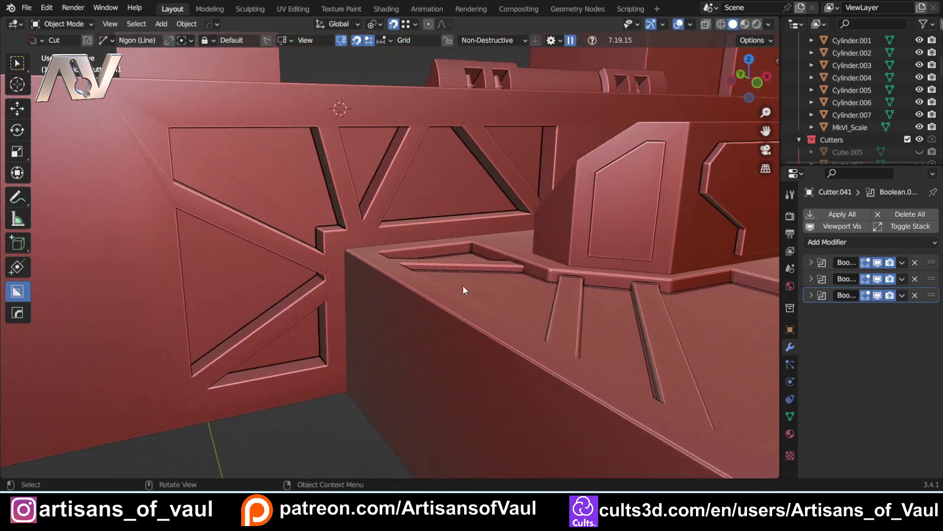
pyautogui.moveTo(463, 289); pyautogui.dragTo(397, 309, button='middle')
pyautogui.scroll(4, 395, 305)
pyautogui.keyDown('shift'); pyautogui.moveTo(373, 343); pyautogui.dragTo(405, 286, button='middle'); pyautogui.keyUp('shift')
pyautogui.scroll(-4, 345, 250)
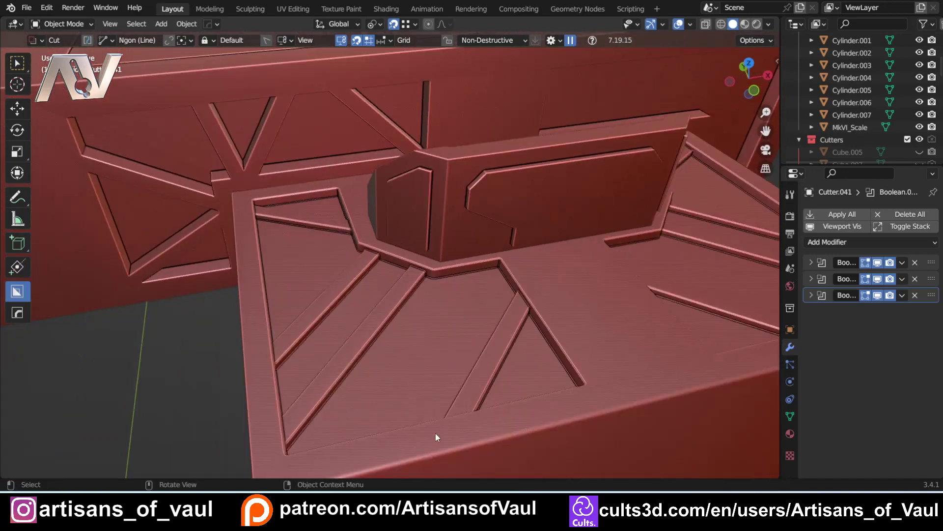
pyautogui.scroll(5, 348, 261)
pyautogui.moveTo(322, 205); pyautogui.dragTo(343, 223, button='middle')
pyautogui.scroll(-3, 343, 223)
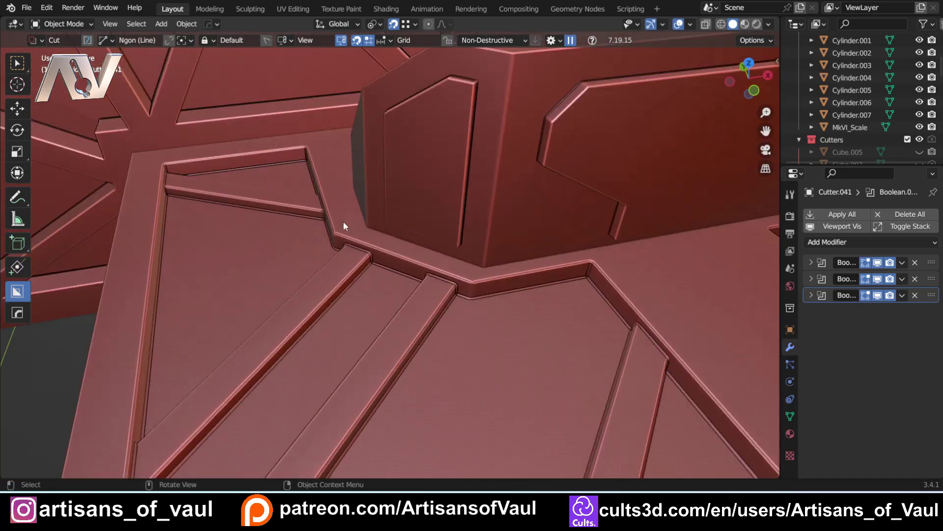
pyautogui.moveTo(346, 255); pyautogui.dragTo(316, 241, button='middle')
pyautogui.scroll(-5, 288, 202)
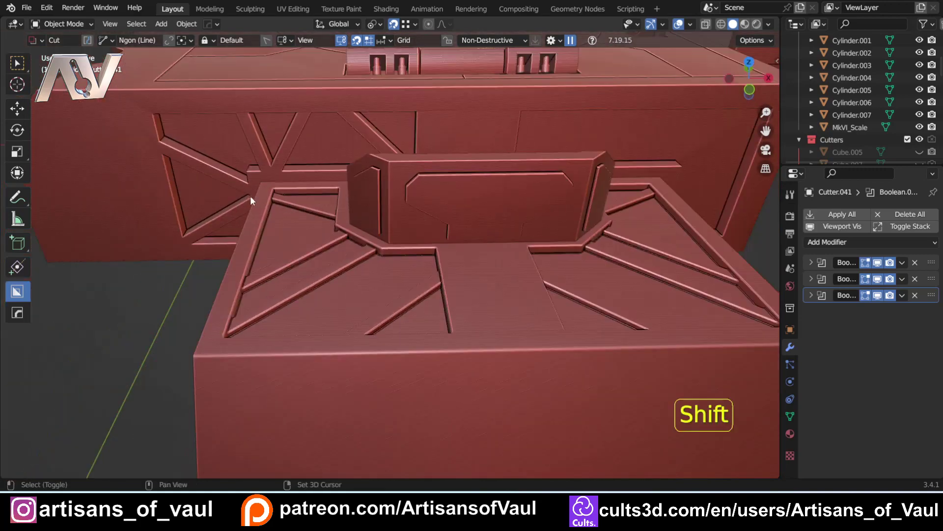
pyautogui.keyDown('shift'); pyautogui.moveTo(250, 196); pyautogui.dragTo(355, 272, button='middle'); pyautogui.keyUp('shift')
pyautogui.scroll(4, 355, 272)
pyautogui.moveTo(365, 318); pyautogui.dragTo(381, 293, button='middle')
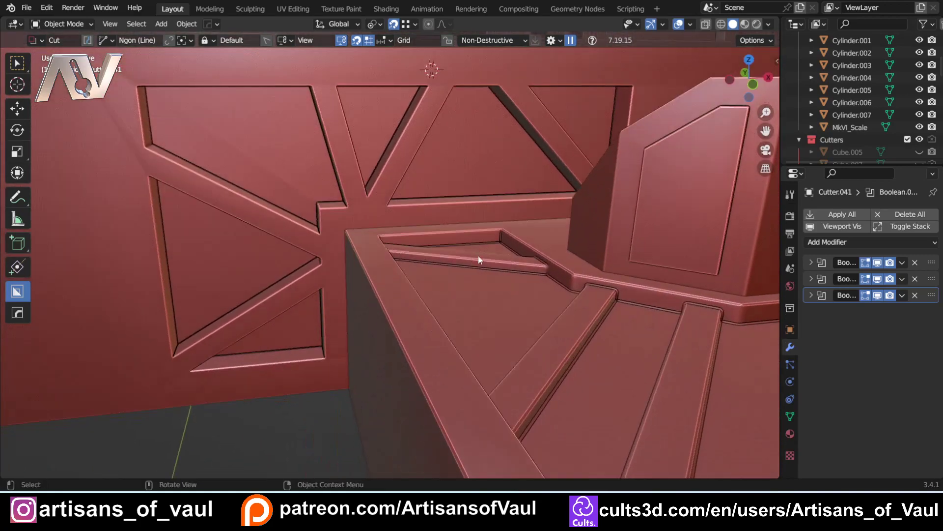
pyautogui.moveTo(342, 253); pyautogui.dragTo(355, 284, button='middle')
# Select the platform base and use Ever Scroll to reveal the recess cutter and its nested zigzag strut cutter
pyautogui.click(353, 220)
pyautogui.scroll(-3, 354, 226)
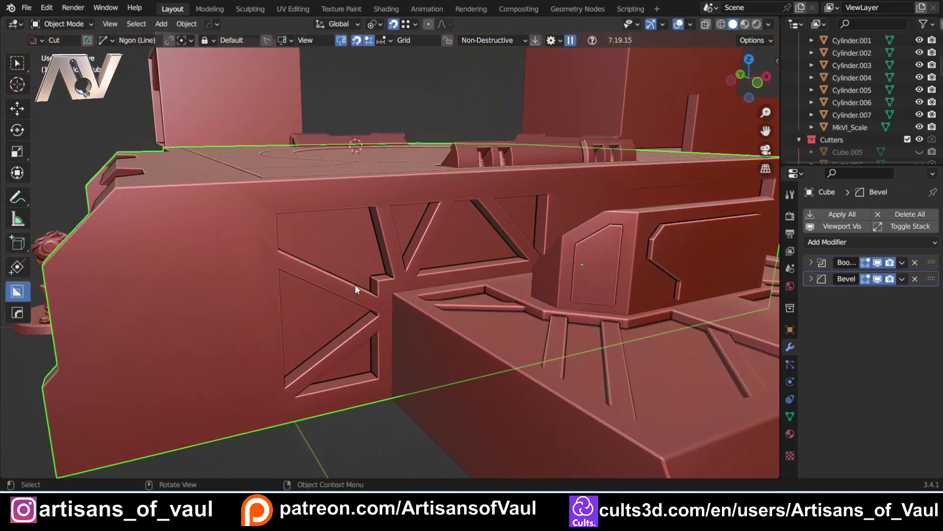
pyautogui.press('q')
pyautogui.click(355, 284)
pyautogui.click(370, 294)
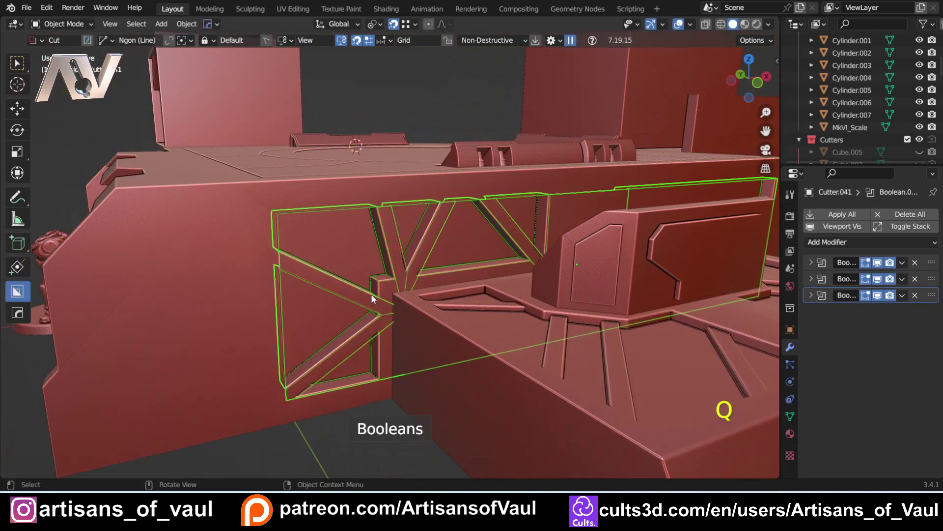
pyautogui.press('q')
pyautogui.click(370, 240)
pyautogui.click(394, 228)
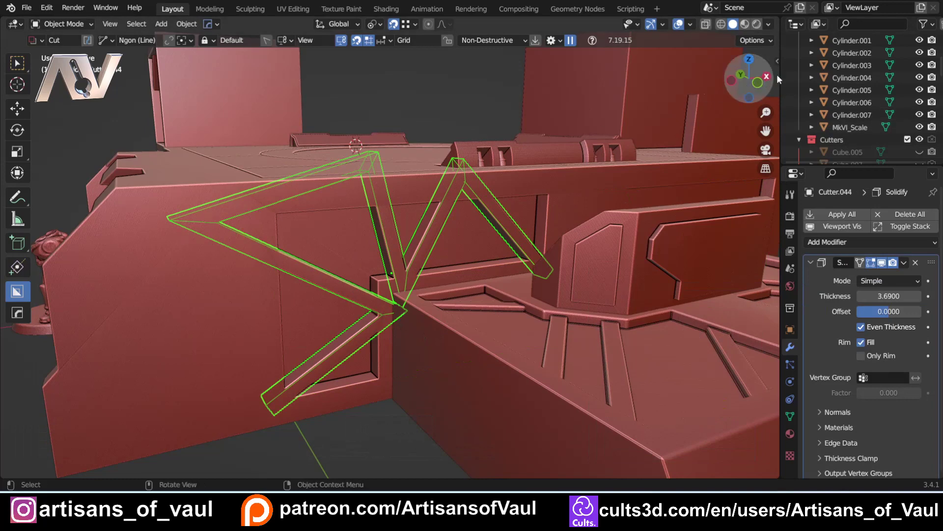
# Try moving the zigzag strut cutter about 1.54 along the Y axis to set the struts back from the wall face
pyautogui.moveTo(366, 179); pyautogui.dragTo(399, 184, button='middle')
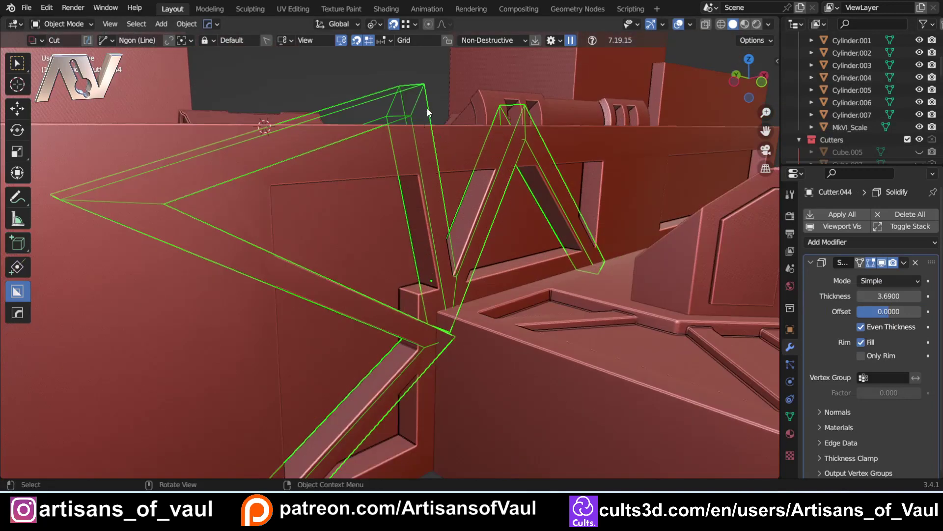
pyautogui.press('g')
pyautogui.press('y')
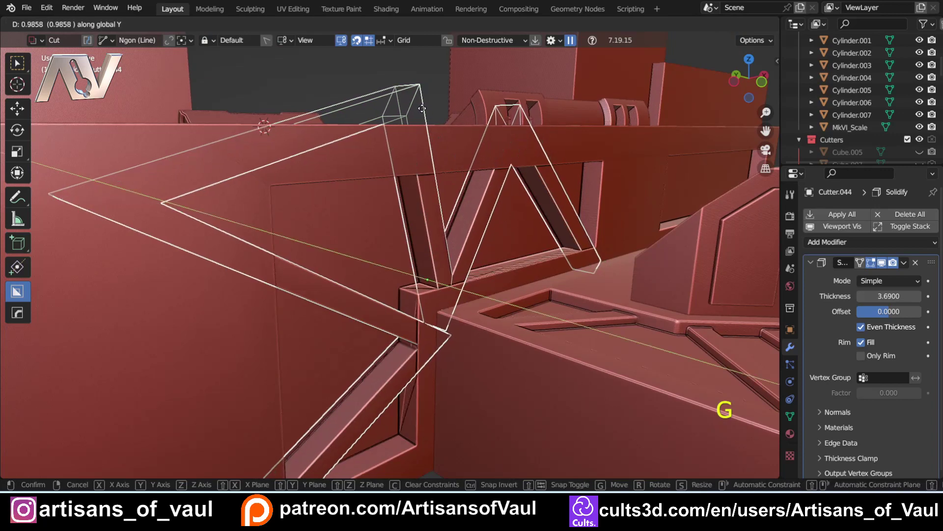
pyautogui.click(421, 109)
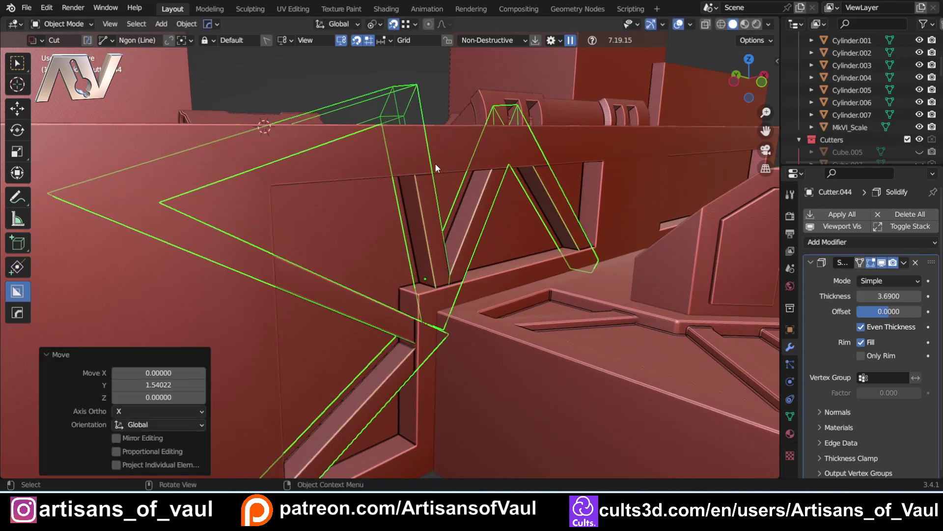
pyautogui.scroll(6, 448, 327)
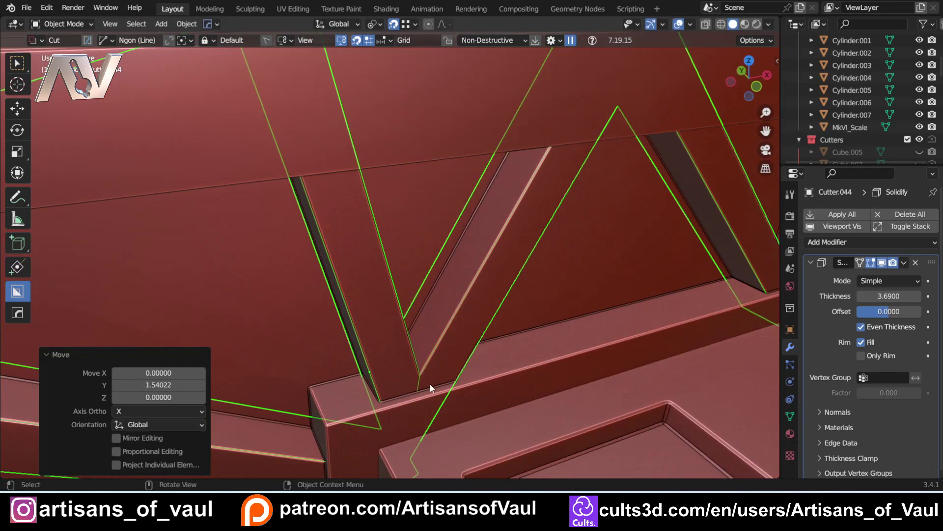
pyautogui.scroll(-7, 464, 379)
# Undo the zigzag strut cutter's move along the Y axis
pyautogui.click(374, 419)
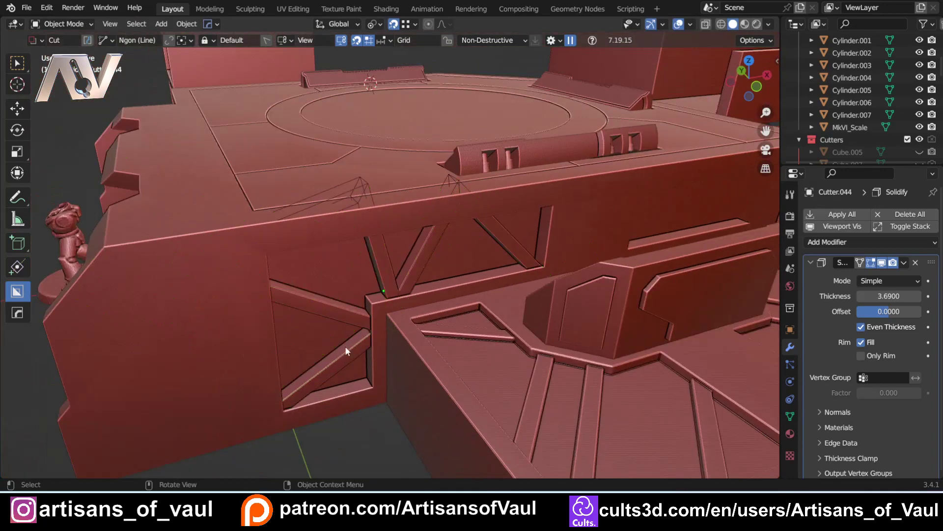
pyautogui.click(344, 366)
pyautogui.hotkey('ctrl', 'z')
pyautogui.hotkey('ctrl', 'z')
pyautogui.hotkey('ctrl', 'z')
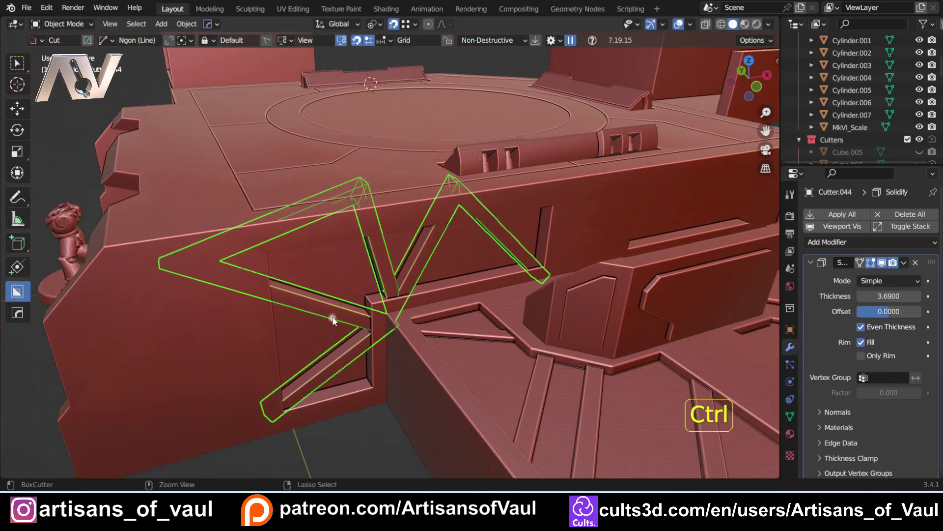
pyautogui.hotkey('ctrl', 'z')
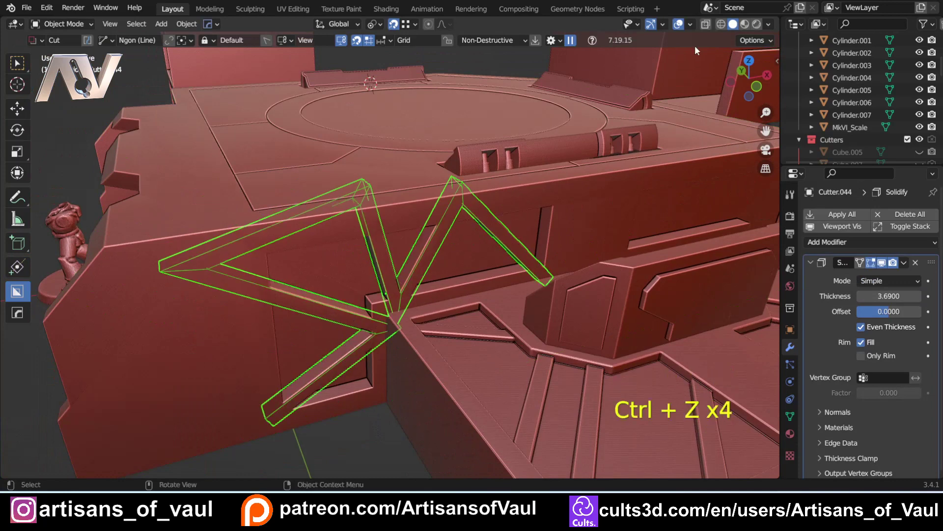
# In the side view, switch BoxCutter to Box and trim the front slice off the zigzag strut cutter along its full height
pyautogui.click(732, 80)
pyautogui.keyDown('shift'); pyautogui.moveTo(526, 178); pyautogui.dragTo(443, 189, button='middle'); pyautogui.keyUp('shift')
pyautogui.scroll(3, 447, 185)
pyautogui.keyDown('shift'); pyautogui.moveTo(431, 124); pyautogui.dragTo(405, 98, button='middle'); pyautogui.keyUp('shift')
pyautogui.press('d')
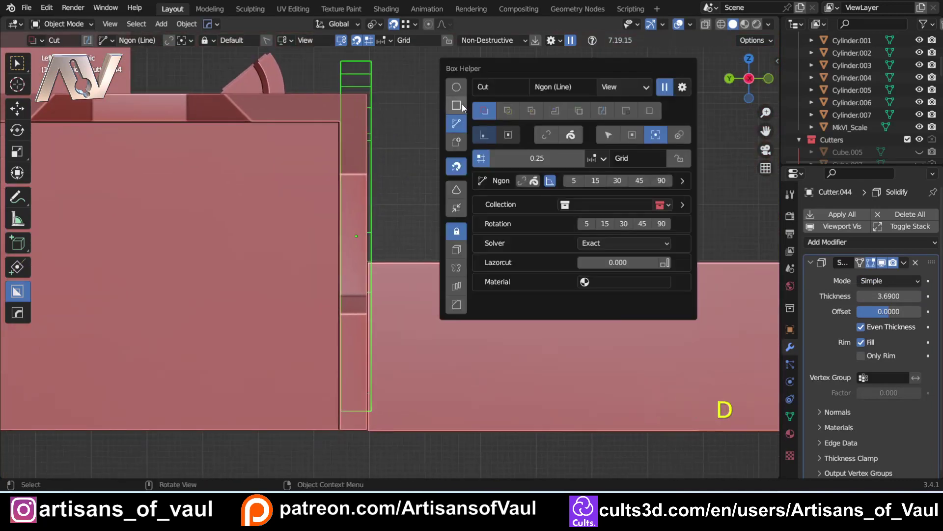
pyautogui.click(457, 124)
pyautogui.moveTo(402, 51)
pyautogui.mouseDown()
pyautogui.moveTo(356, 212)
pyautogui.moveTo(347, 397)
pyautogui.moveTo(361, 435)
pyautogui.mouseUp()
pyautogui.moveTo(388, 276); pyautogui.dragTo(275, 276, button='middle')
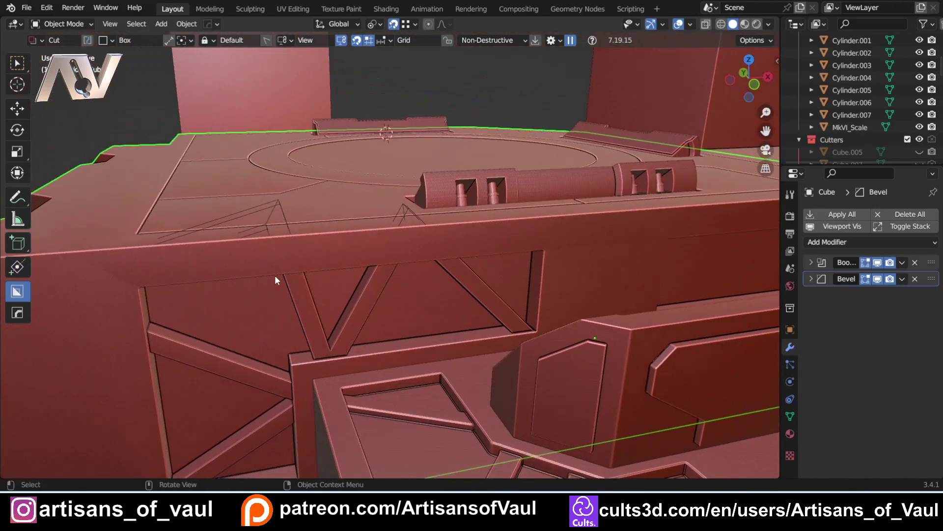
# Hide the zigzag strut cutter and check the set-back struts in the wall recess
pyautogui.keyDown('shift'); pyautogui.moveTo(319, 348); pyautogui.dragTo(318, 314, button='middle'); pyautogui.keyUp('shift')
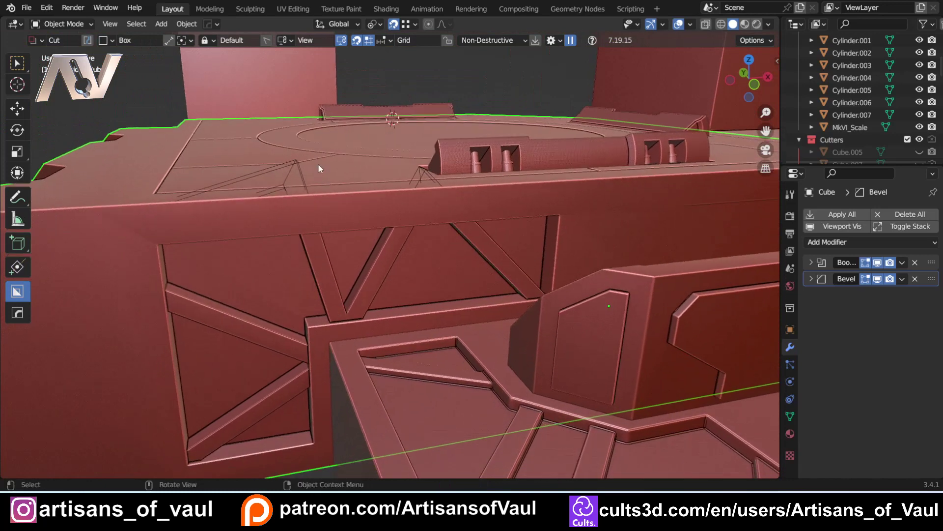
pyautogui.click(289, 160)
pyautogui.press('h')
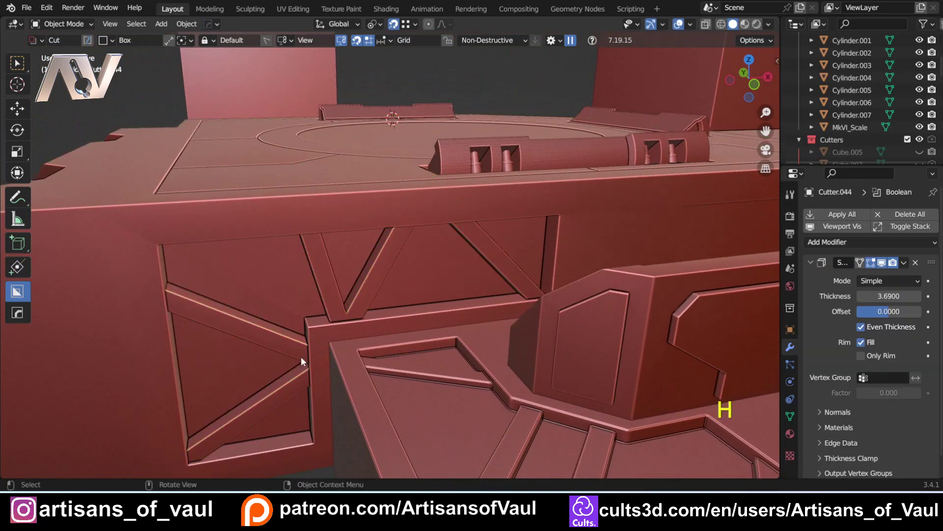
pyautogui.moveTo(328, 347); pyautogui.dragTo(430, 293, button='middle')
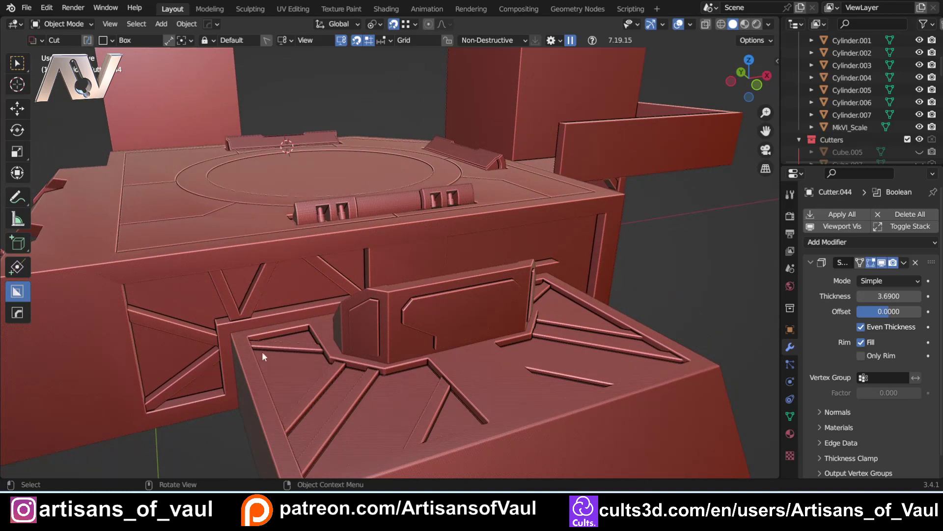
pyautogui.keyDown('shift'); pyautogui.moveTo(234, 343); pyautogui.dragTo(320, 299, button='middle'); pyautogui.keyUp('shift')
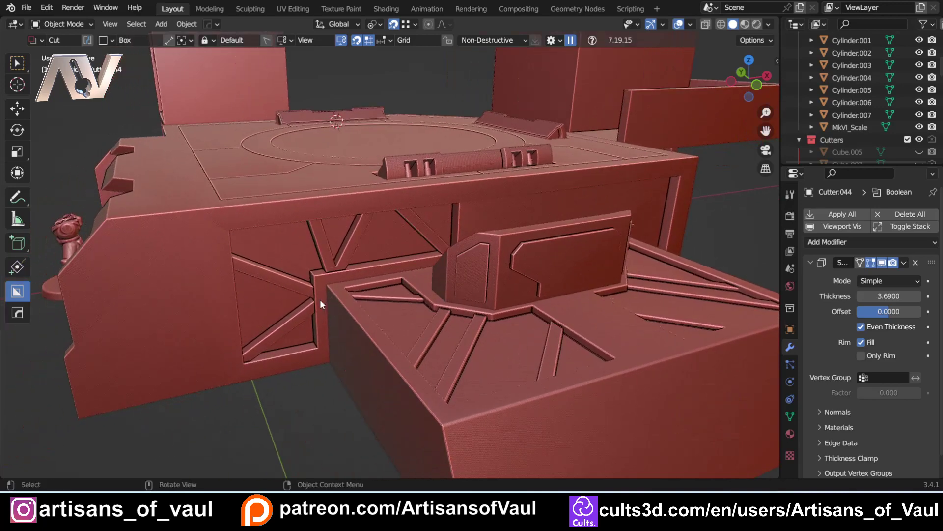
# Examine the set-back diagonal struts and the plain L-shaped recess on the base's front wall
pyautogui.scroll(2, 320, 300)
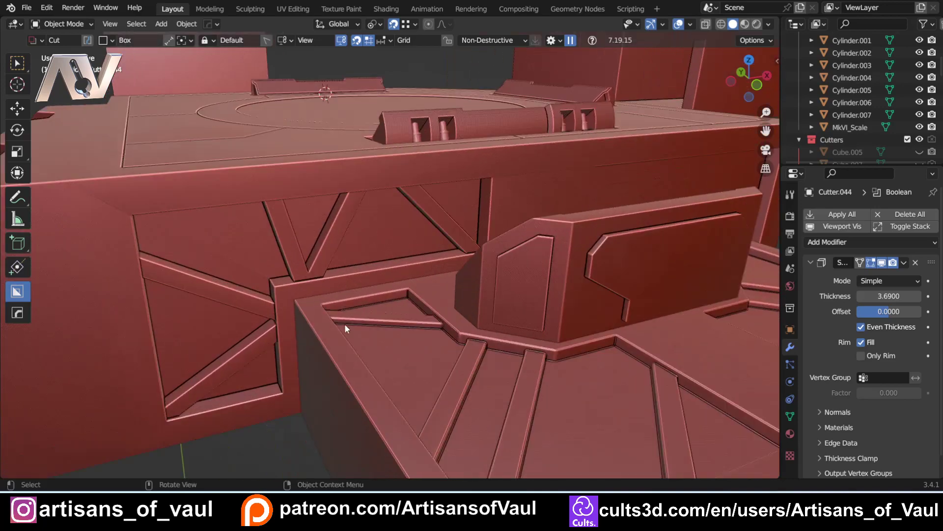
pyautogui.moveTo(345, 327); pyautogui.dragTo(319, 350, button='middle')
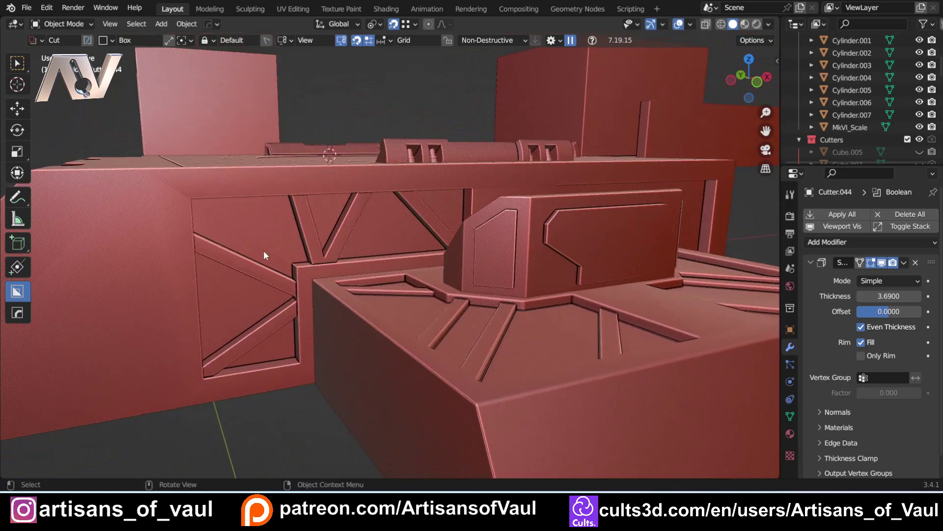
pyautogui.moveTo(426, 246); pyautogui.dragTo(455, 259, button='middle')
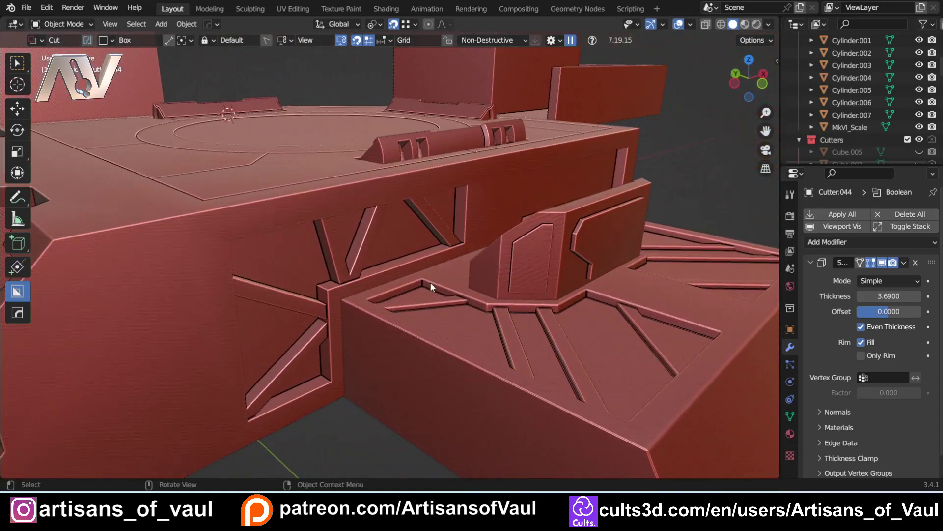
pyautogui.moveTo(427, 300)
pyautogui.mouseDown(button='middle')
pyautogui.moveTo(338, 282)
pyautogui.moveTo(382, 287)
pyautogui.moveTo(373, 301)
pyautogui.moveTo(408, 287)
pyautogui.moveTo(440, 296)
pyautogui.moveTo(433, 295)
pyautogui.mouseUp(button='middle')
pyautogui.moveTo(146, 237); pyautogui.dragTo(282, 242, button='middle')
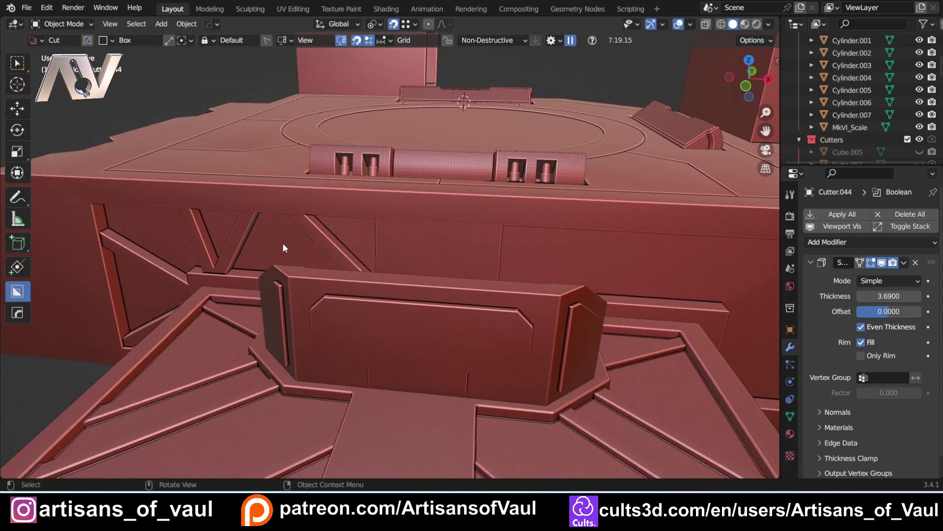
pyautogui.click(282, 244)
pyautogui.moveTo(402, 248); pyautogui.dragTo(357, 297, button='middle')
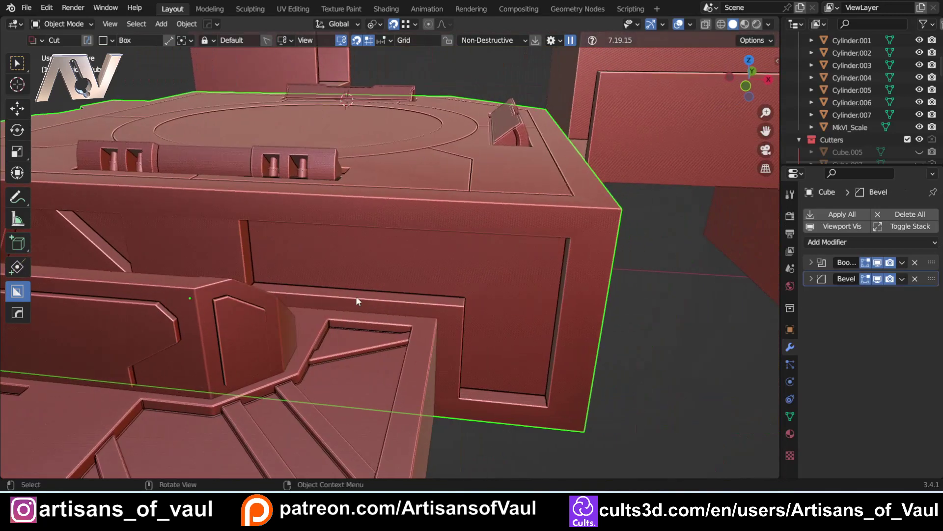
pyautogui.moveTo(434, 325)
pyautogui.mouseDown(button='middle')
pyautogui.moveTo(371, 322)
pyautogui.moveTo(426, 314)
pyautogui.mouseUp(button='middle')
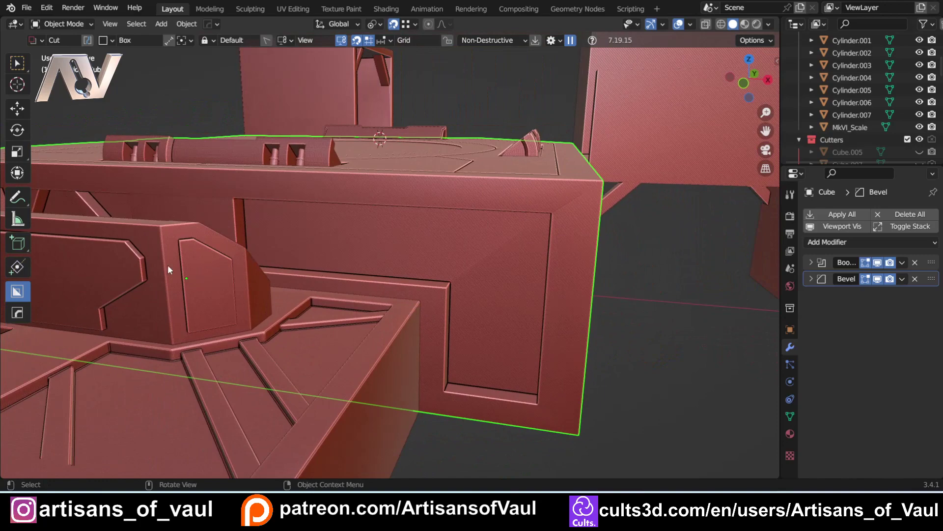
pyautogui.moveTo(168, 270); pyautogui.dragTo(502, 315, button='middle')
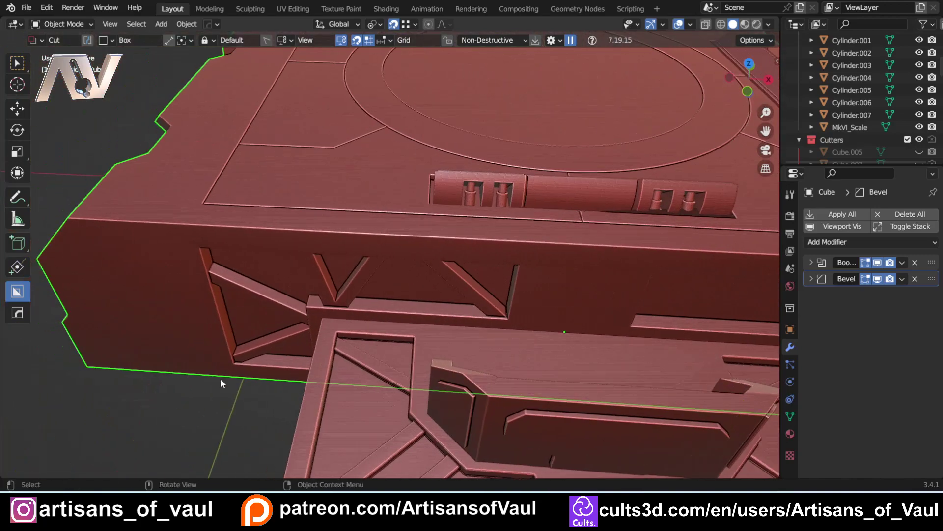
pyautogui.moveTo(220, 379); pyautogui.dragTo(292, 326, button='middle')
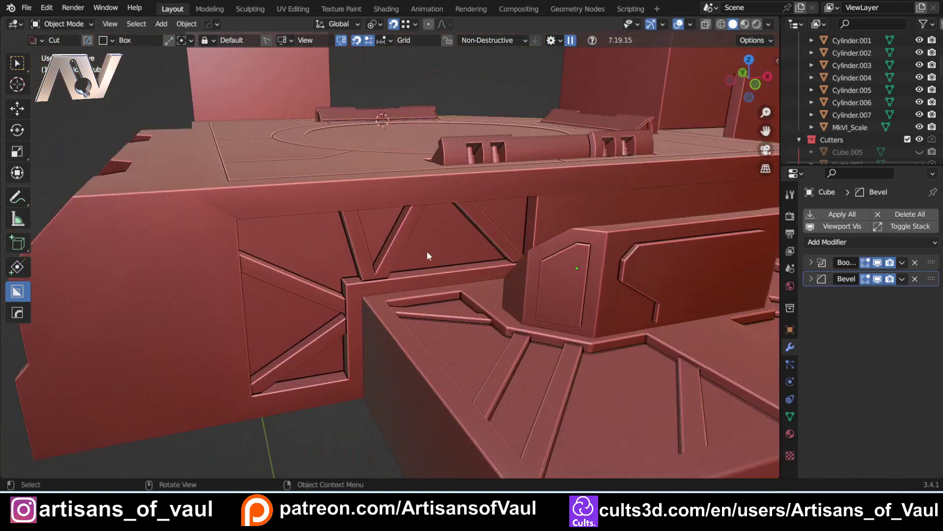
pyautogui.keyDown('shift'); pyautogui.moveTo(426, 250); pyautogui.dragTo(41, 288, button='middle'); pyautogui.keyUp('shift')
# Select the base block and reveal its wall recess cutter with Ever Scroll
pyautogui.click(364, 255)
pyautogui.moveTo(364, 255); pyautogui.dragTo(301, 281, button='middle')
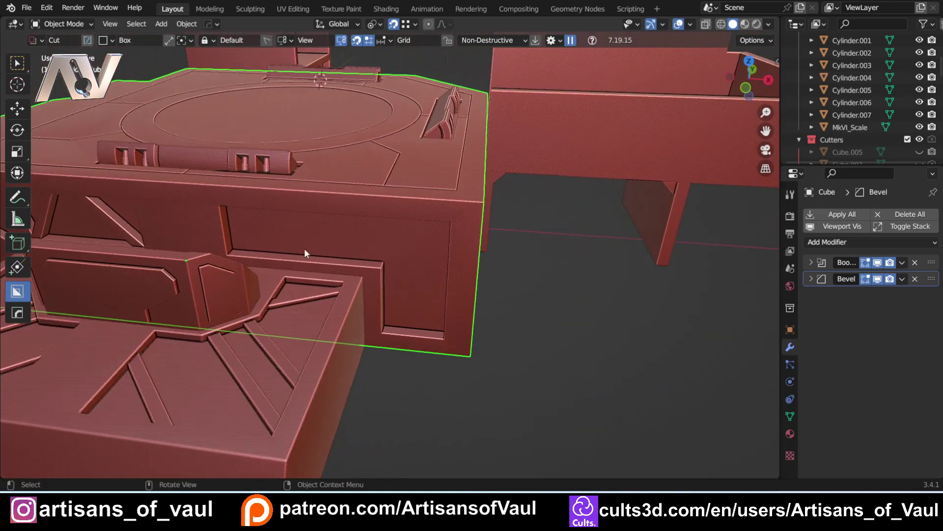
pyautogui.scroll(2, 279, 205)
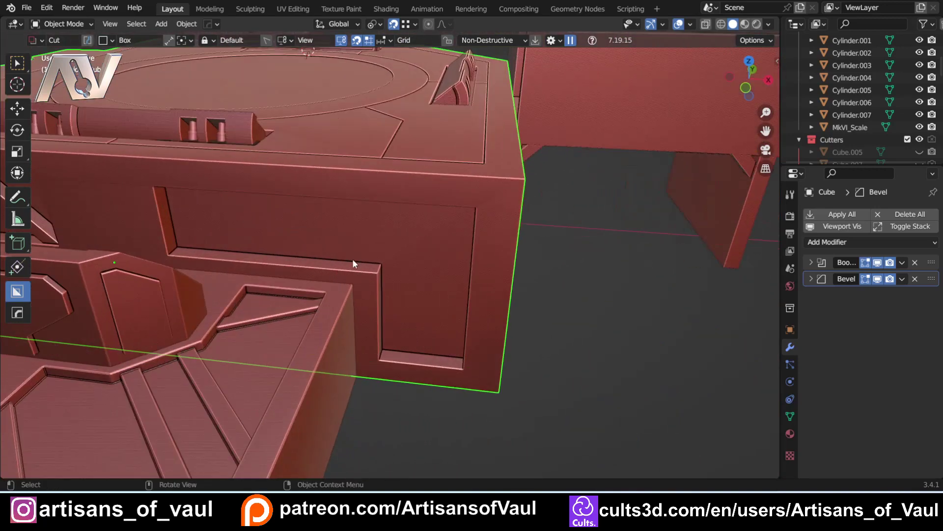
pyautogui.press('q')
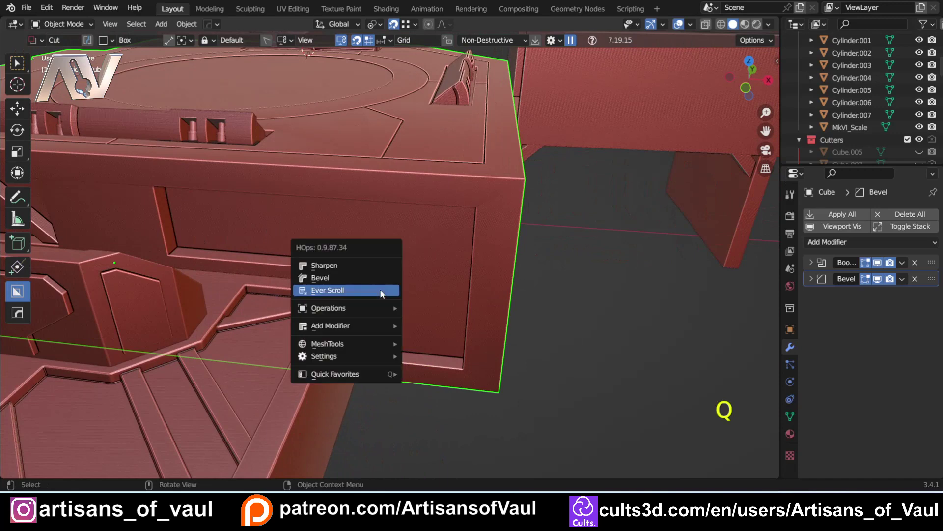
pyautogui.click(379, 289)
pyautogui.click(372, 276)
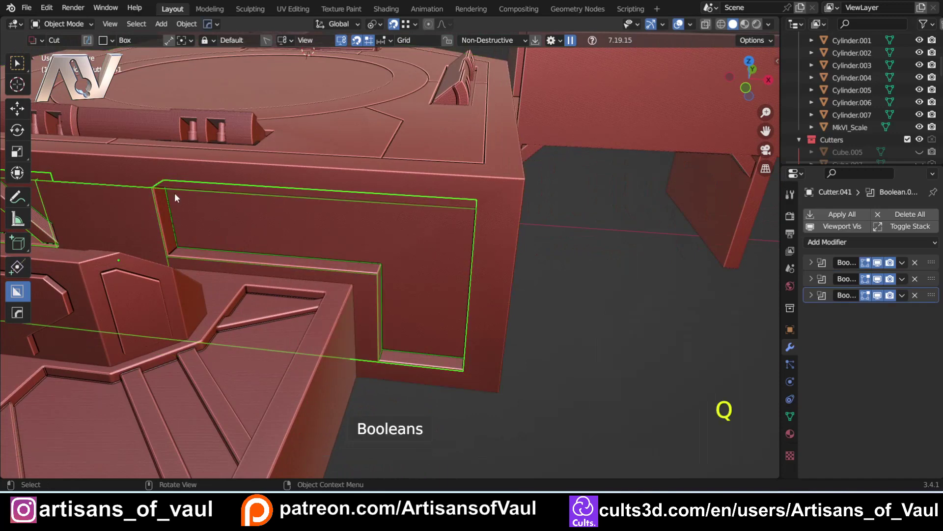
# In the top view, cut the rear off the recess cutter's plain L-shaped section with a BoxCutter box to make it shallower
pyautogui.click(749, 61)
pyautogui.keyDown('shift'); pyautogui.moveTo(200, 184); pyautogui.dragTo(288, 298, button='middle'); pyautogui.keyUp('shift')
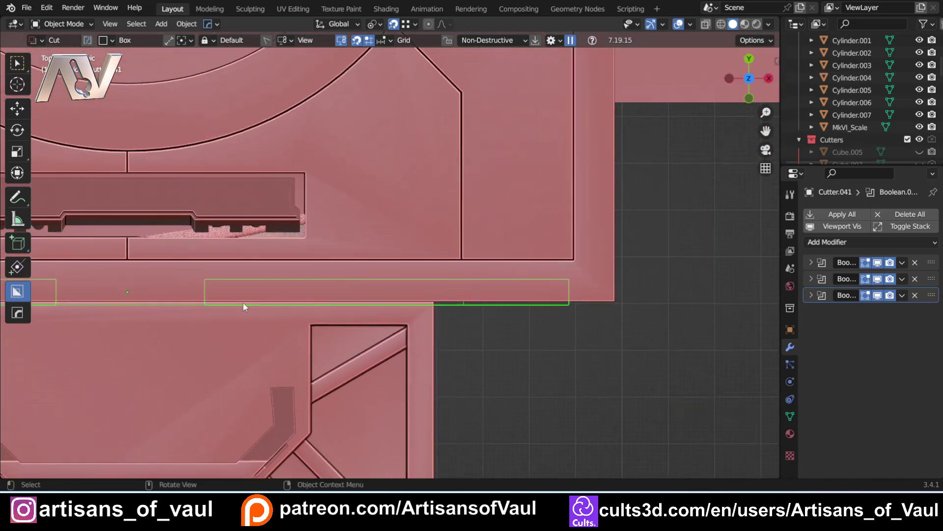
pyautogui.press('d')
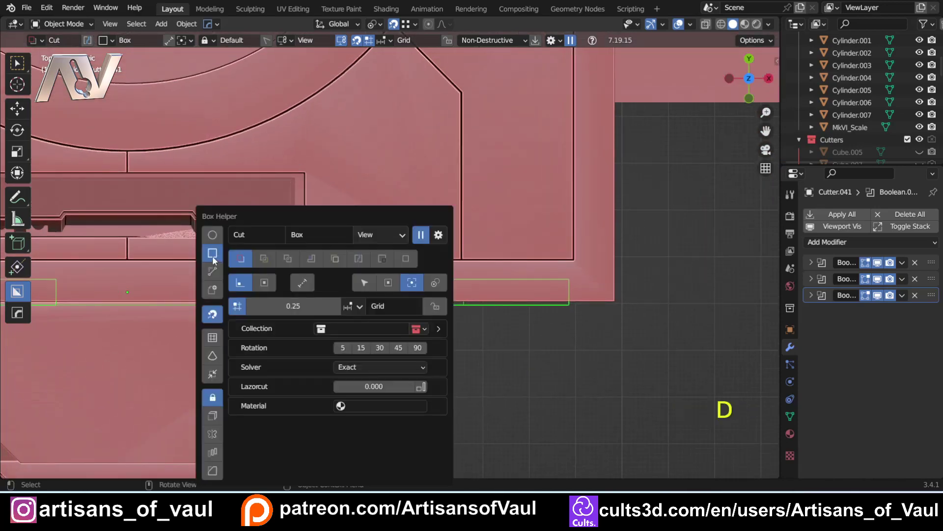
pyautogui.moveTo(589, 266)
pyautogui.mouseDown()
pyautogui.moveTo(515, 294)
pyautogui.moveTo(184, 296)
pyautogui.moveTo(158, 234)
pyautogui.mouseUp()
pyautogui.moveTo(158, 234); pyautogui.dragTo(119, 171, button='middle')
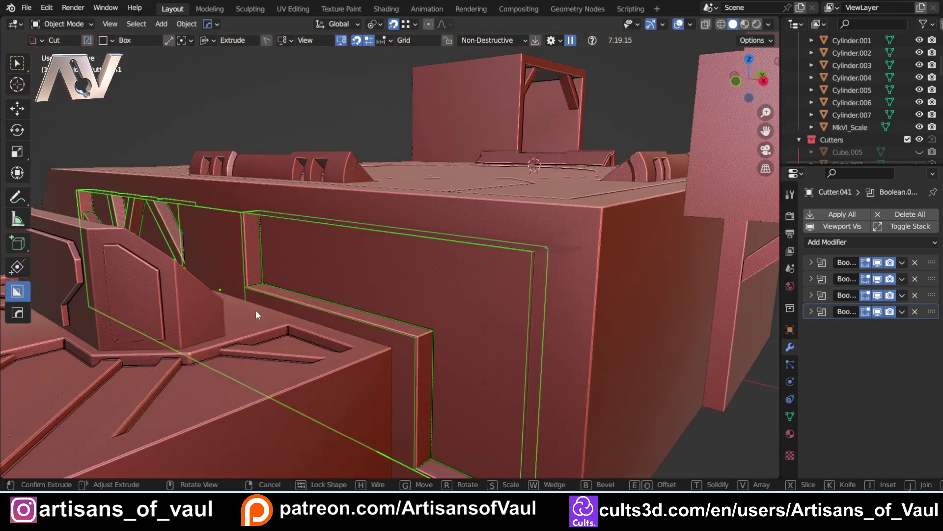
pyautogui.click(354, 446)
# Examine the reduced depth and edges of the plain L-shaped recess beside the strut panel
pyautogui.moveTo(354, 446); pyautogui.dragTo(469, 203, button='middle')
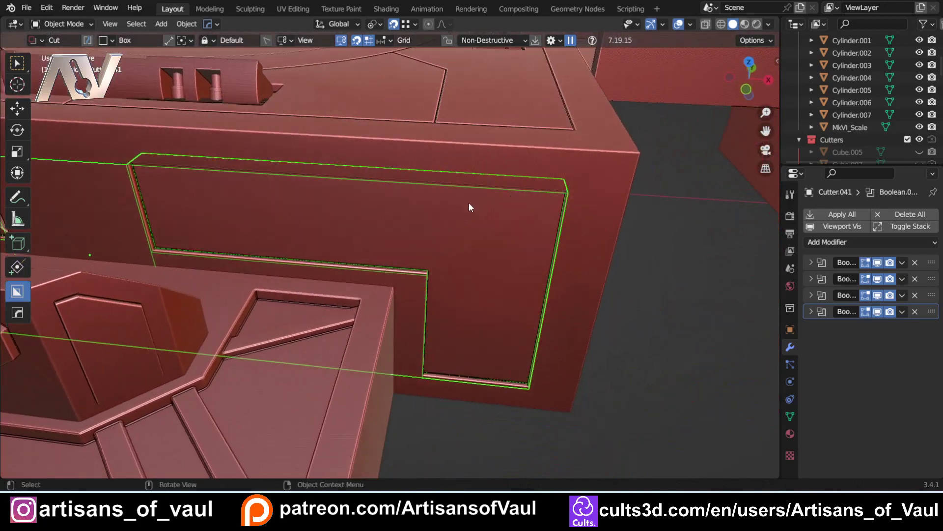
pyautogui.scroll(2, 297, 243)
pyautogui.keyDown('shift'); pyautogui.moveTo(144, 245); pyautogui.dragTo(592, 339, button='middle'); pyautogui.keyUp('shift')
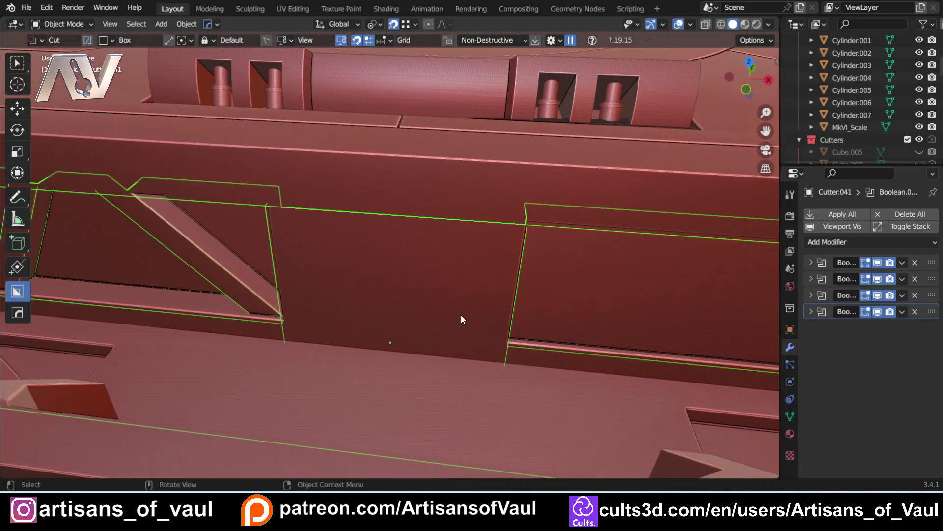
pyautogui.scroll(-2, 458, 313)
pyautogui.keyDown('shift'); pyautogui.moveTo(458, 314); pyautogui.dragTo(342, 312, button='middle'); pyautogui.keyUp('shift')
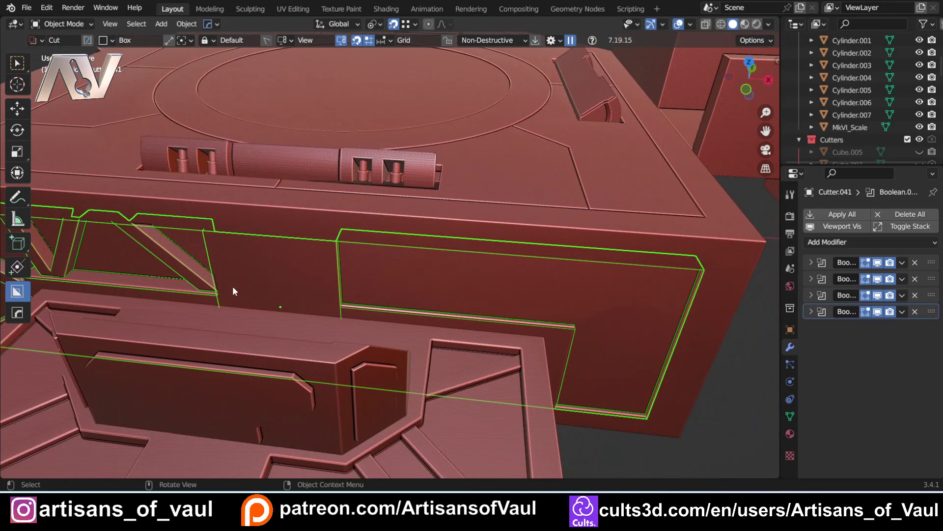
pyautogui.scroll(4, 316, 259)
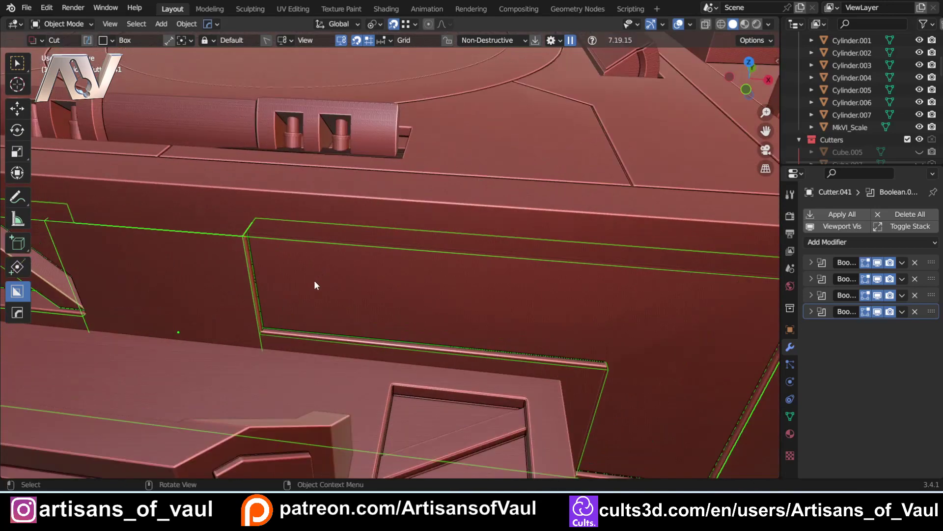
pyautogui.moveTo(315, 285); pyautogui.dragTo(272, 246, button='middle')
pyautogui.scroll(-3, 362, 227)
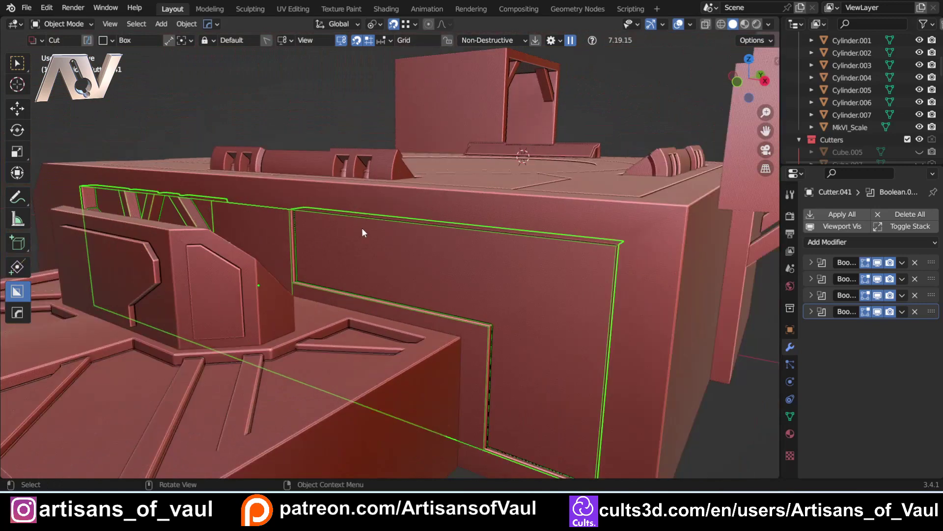
# Reveal the box cutter that trims the L-shaped recess cutter and scale it by 1.086 along Z
pyautogui.moveTo(528, 265); pyautogui.dragTo(472, 227, button='middle')
pyautogui.hotkey('ctrl', 'shift', 'b')
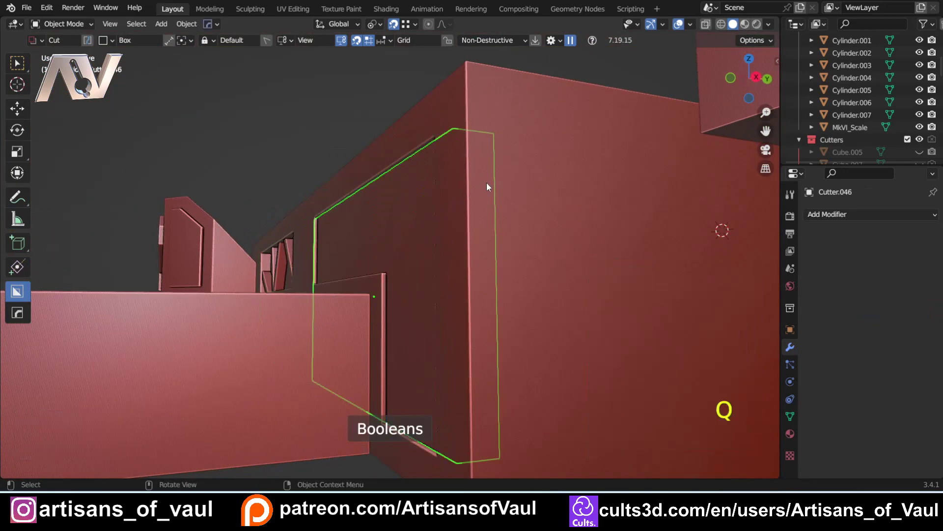
pyautogui.press('s')
pyautogui.press('z')
pyautogui.click(500, 178)
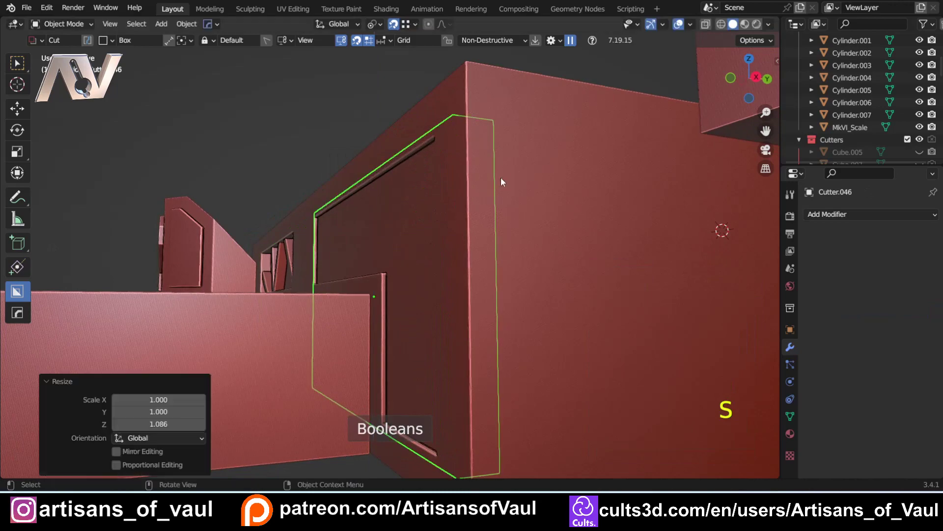
# Hide the trimming box cutter and return to the wall recess cutter
pyautogui.moveTo(500, 178); pyautogui.dragTo(220, 285, button='middle')
pyautogui.click(415, 202)
pyautogui.press('q')
pyautogui.click(379, 220)
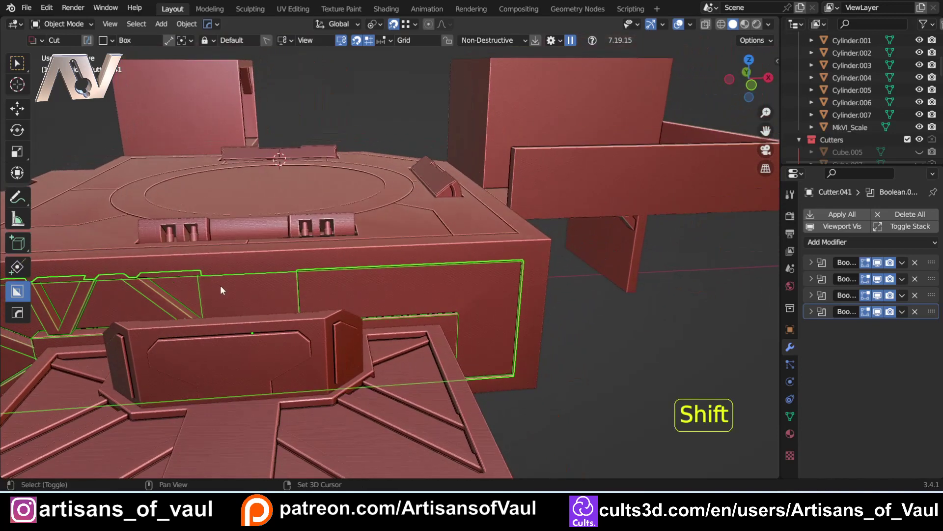
# Examine the shallow L-shaped recess at an angle and in the front view
pyautogui.scroll(3, 220, 285)
pyautogui.moveTo(341, 306); pyautogui.dragTo(299, 287, button='middle')
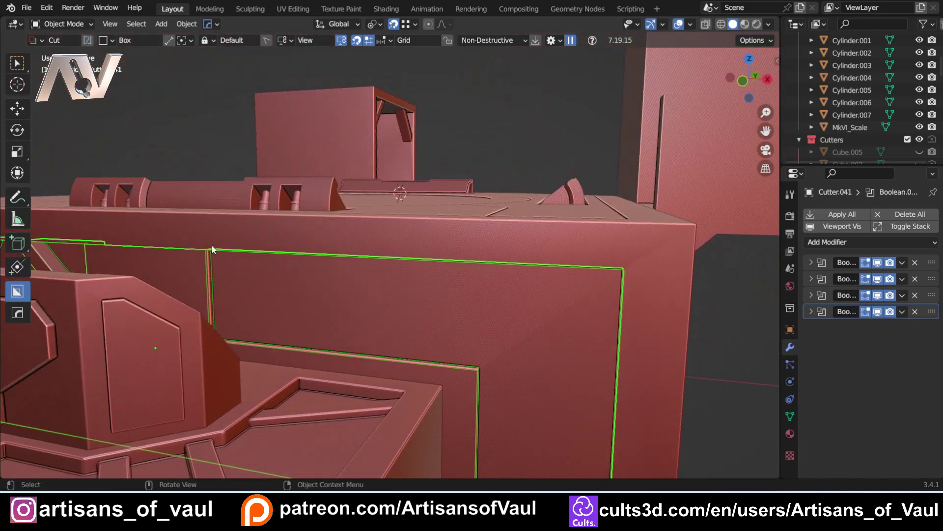
pyautogui.moveTo(211, 244)
pyautogui.mouseDown(button='middle')
pyautogui.moveTo(223, 239)
pyautogui.moveTo(235, 263)
pyautogui.moveTo(214, 245)
pyautogui.mouseUp(button='middle')
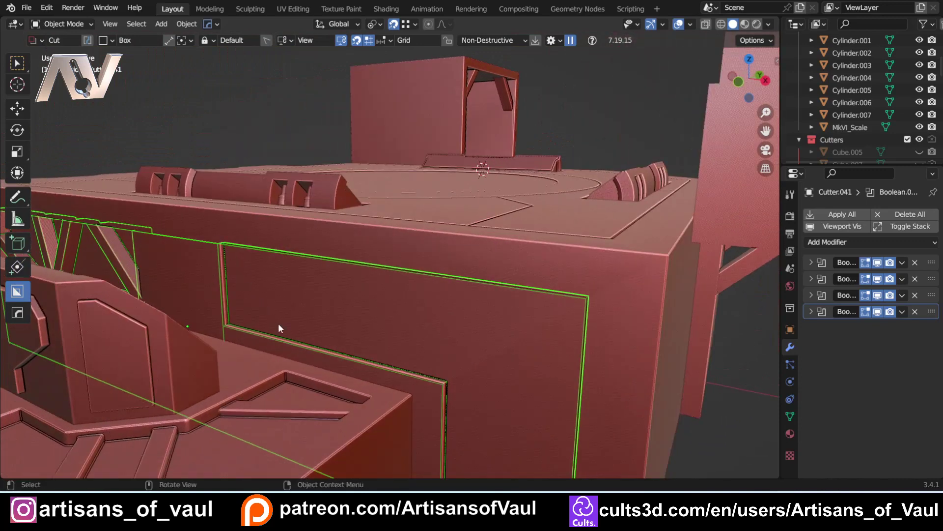
pyautogui.moveTo(229, 297); pyautogui.dragTo(264, 297, button='middle')
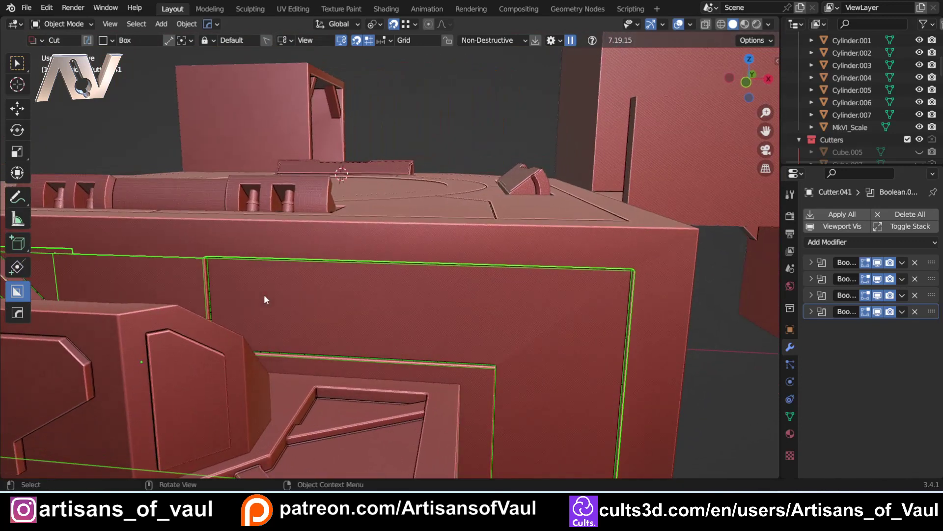
pyautogui.click(747, 83)
pyautogui.scroll(2, 496, 309)
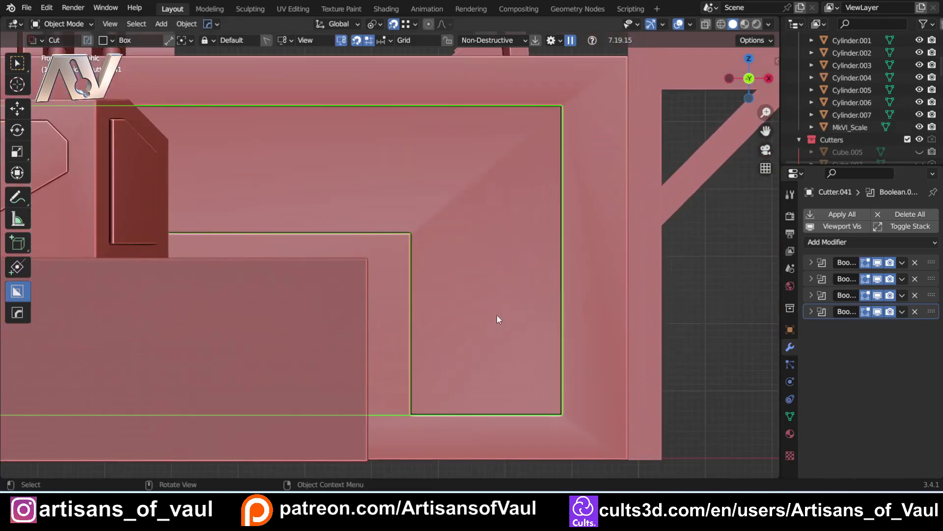
pyautogui.scroll(-4, 446, 270)
pyautogui.keyDown('shift'); pyautogui.moveTo(162, 222); pyautogui.dragTo(484, 270, button='middle'); pyautogui.keyUp('shift')
pyautogui.keyDown('shift'); pyautogui.moveTo(561, 310); pyautogui.dragTo(171, 277, button='middle'); pyautogui.keyUp('shift')
pyautogui.scroll(2, 338, 276)
pyautogui.scroll(2, 338, 275)
pyautogui.keyDown('shift'); pyautogui.moveTo(338, 275); pyautogui.dragTo(400, 274, button='middle'); pyautogui.keyUp('shift')
# Set BoxCutter to Intersect mode with the Ngon (Line) shape
pyautogui.press('d')
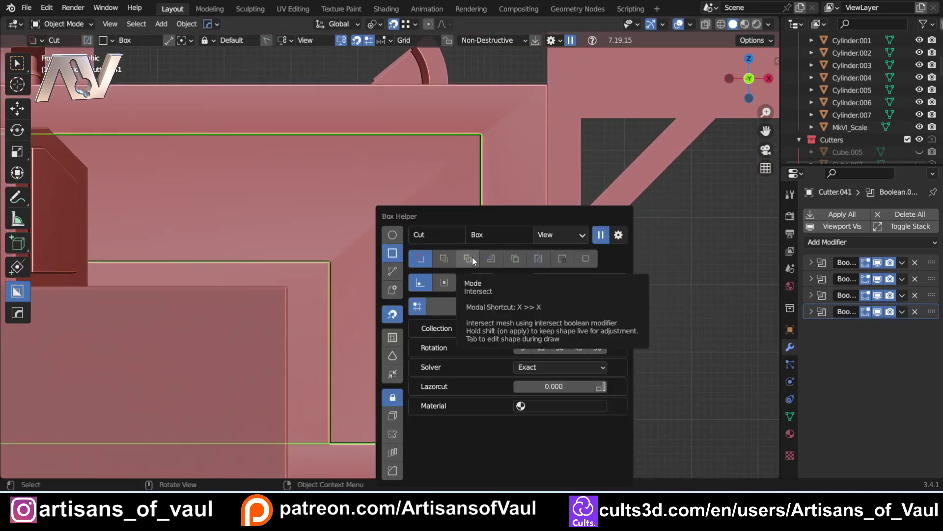
pyautogui.click(472, 256)
pyautogui.click(394, 270)
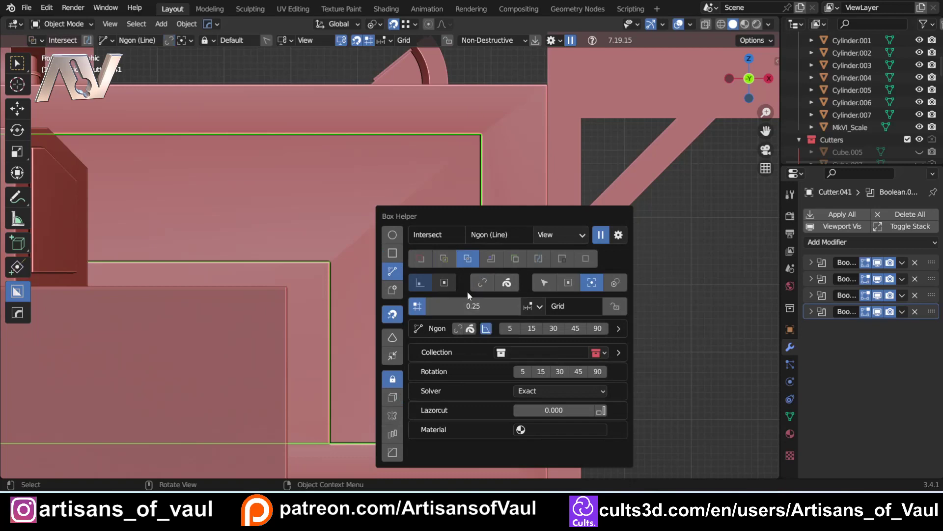
pyautogui.press('Escape')
# Reveal and select the box cutter that recesses the plain half of the platform's front wall
pyautogui.scroll(-5, 261, 347)
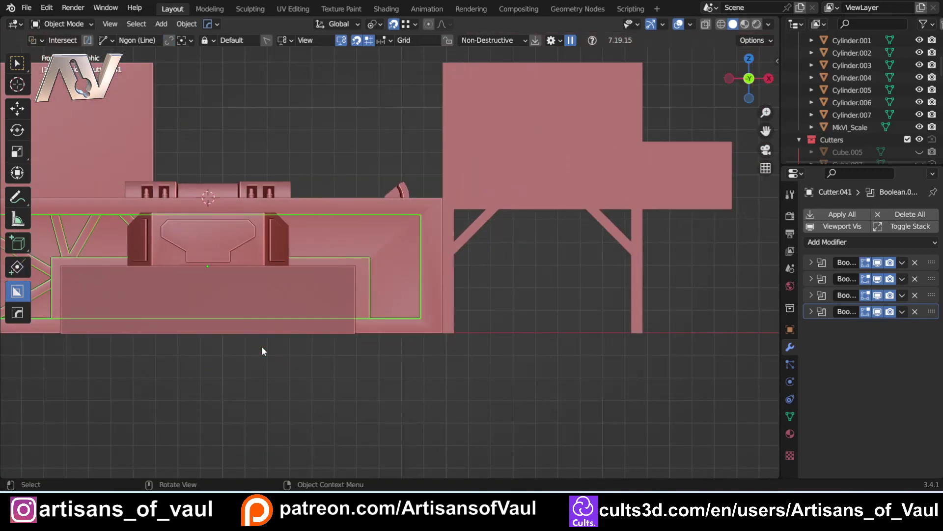
pyautogui.keyDown('shift'); pyautogui.moveTo(261, 346); pyautogui.dragTo(314, 338, button='middle'); pyautogui.keyUp('shift')
pyautogui.scroll(2, 417, 322)
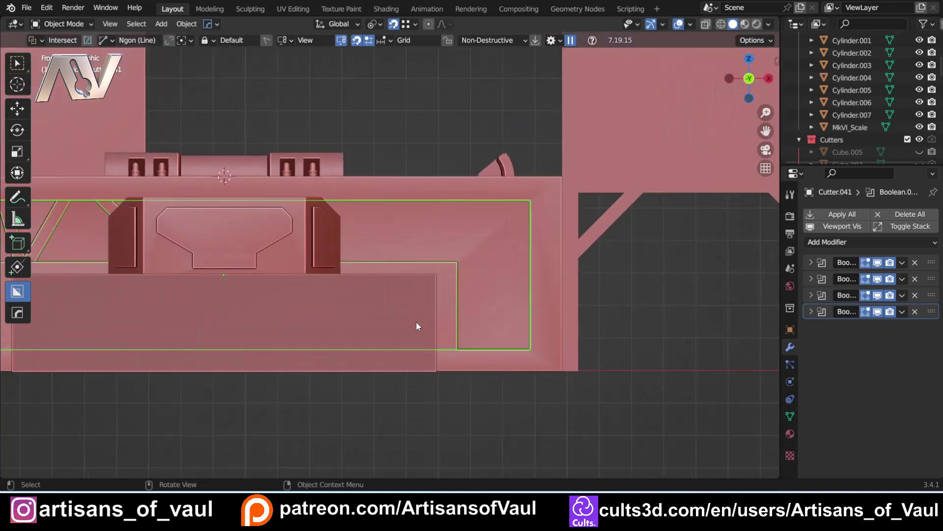
pyautogui.moveTo(422, 267); pyautogui.dragTo(377, 289, button='middle')
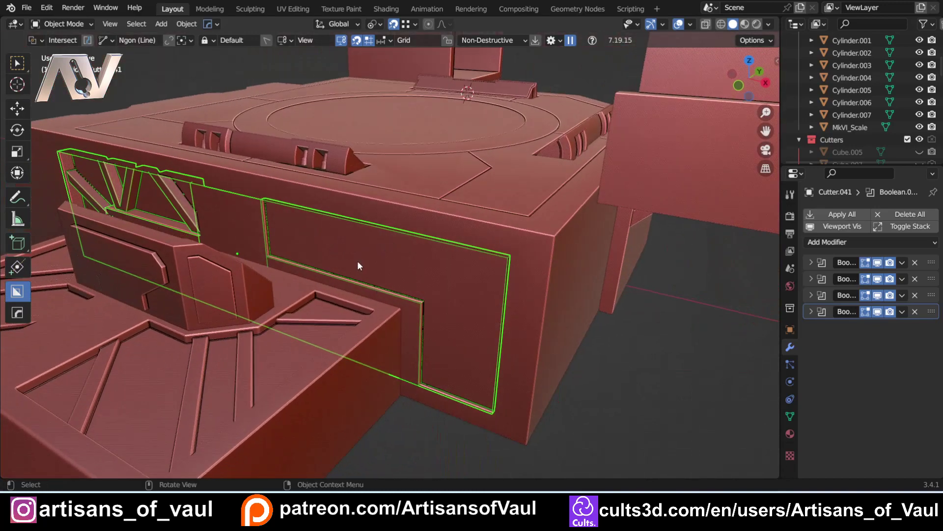
pyautogui.click(739, 86)
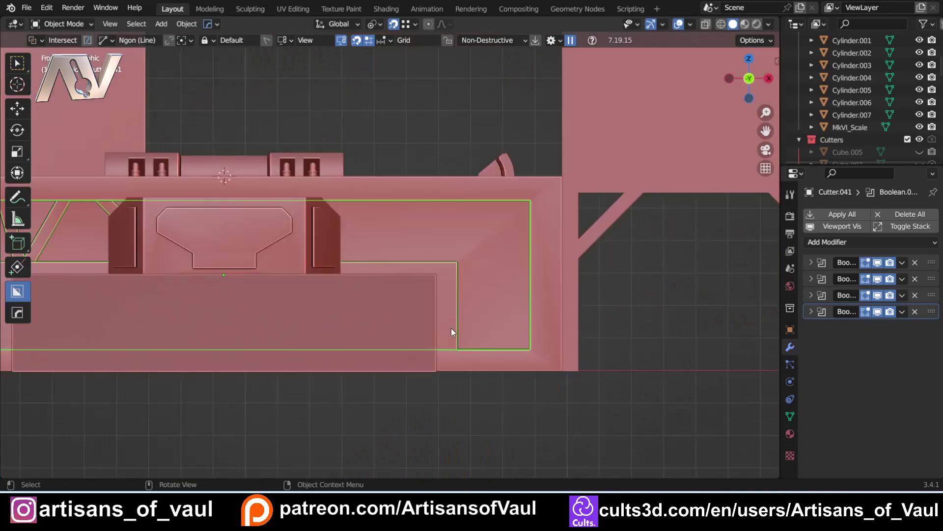
pyautogui.scroll(-5, 451, 332)
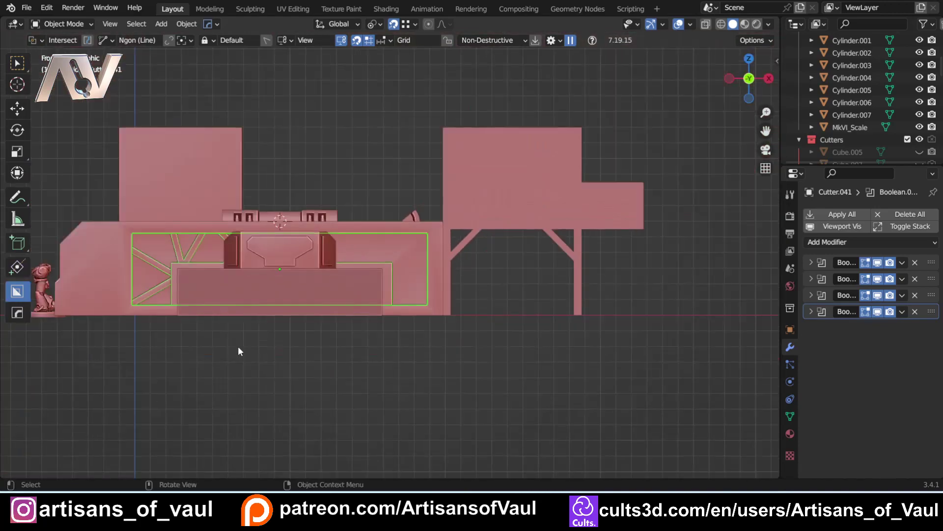
pyautogui.scroll(4, 398, 347)
pyautogui.moveTo(480, 366); pyautogui.dragTo(403, 337, button='middle')
pyautogui.press('q')
pyautogui.click(402, 337)
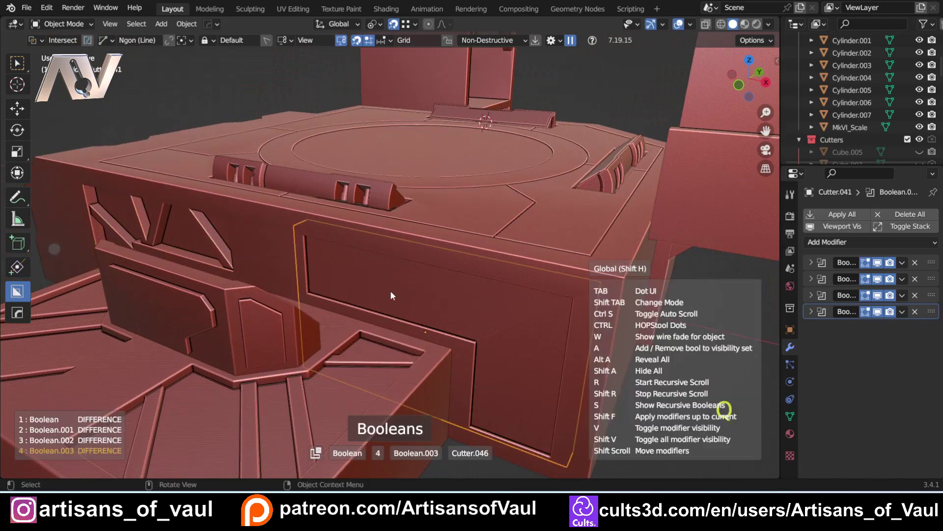
pyautogui.moveTo(326, 297); pyautogui.dragTo(392, 275, button='middle')
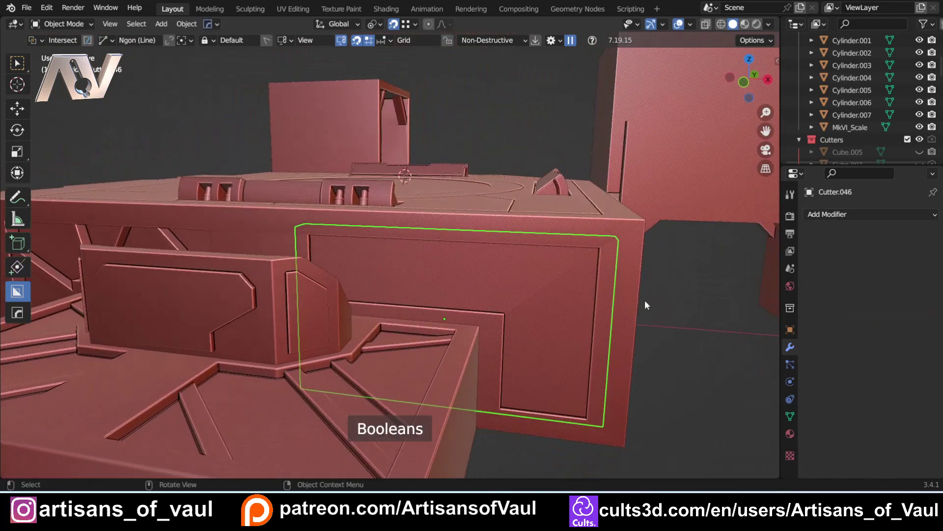
# Draw diagonal strut shapes across the plain half of the L-shaped recess in front view and extrude them as an Intersect cut through the box cutter
pyautogui.moveTo(699, 299); pyautogui.dragTo(673, 289, button='middle')
pyautogui.click(742, 80)
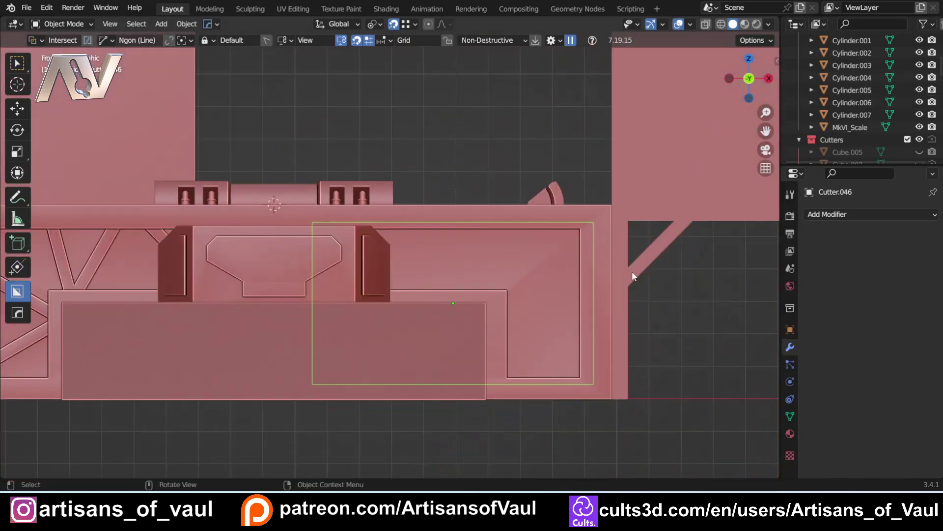
pyautogui.keyDown('shift'); pyautogui.moveTo(363, 335); pyautogui.dragTo(456, 311, button='middle'); pyautogui.keyUp('shift')
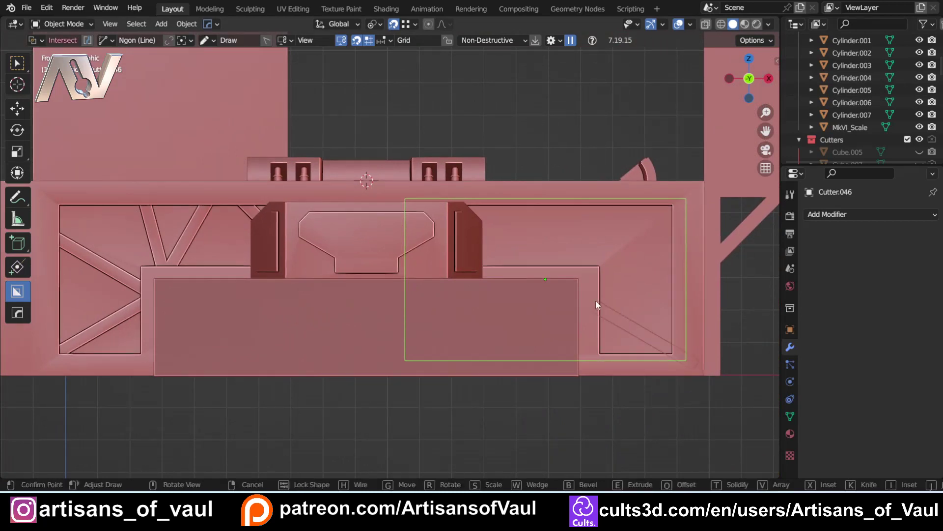
pyautogui.click(696, 233)
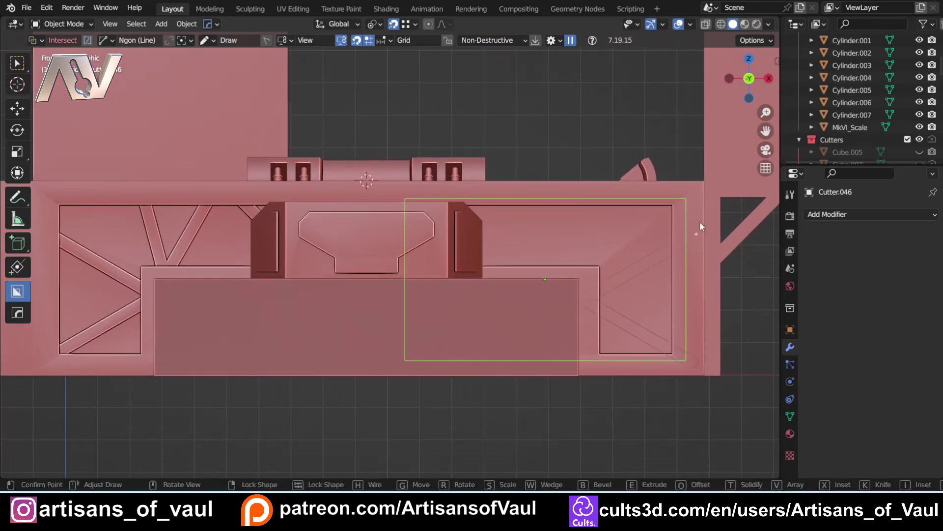
pyautogui.click(632, 135)
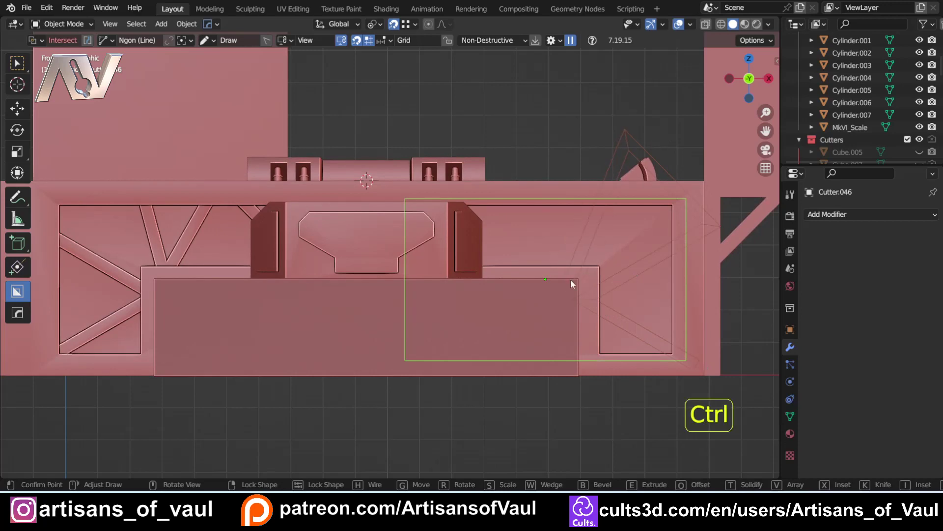
pyautogui.keyDown('ctrl'); pyautogui.click(570, 279); pyautogui.keyUp('ctrl')
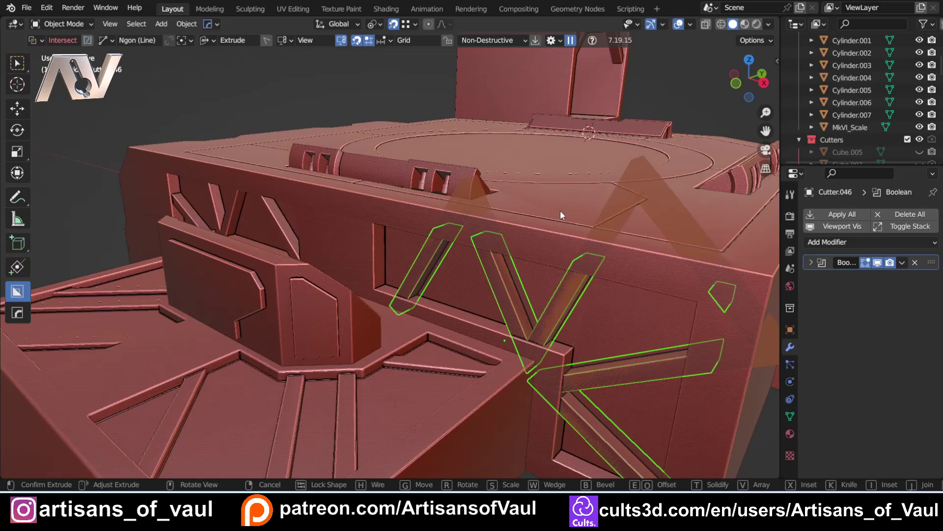
pyautogui.click(560, 210)
# Hide the cutter to expose the new struts and inspect both halves of the front wall
pyautogui.moveTo(459, 320); pyautogui.dragTo(396, 328, button='middle')
pyautogui.scroll(2, 328, 348)
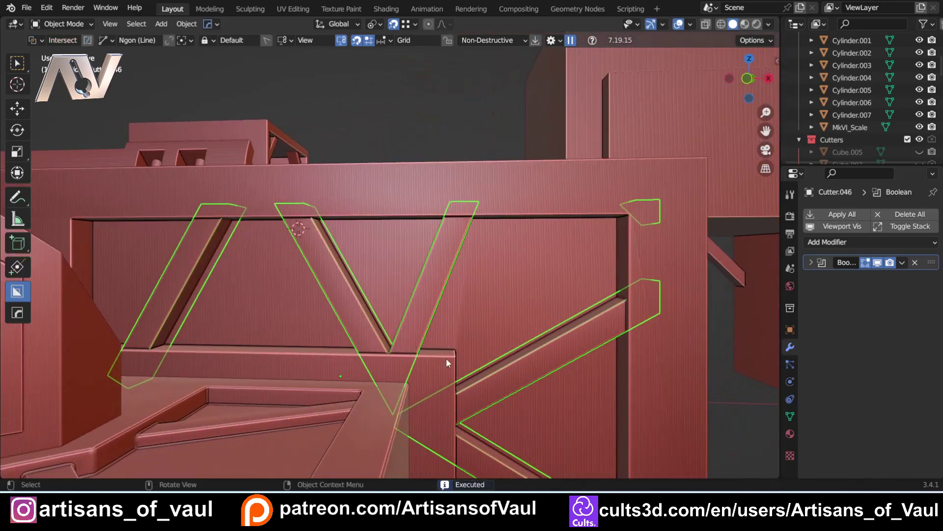
pyautogui.press('h')
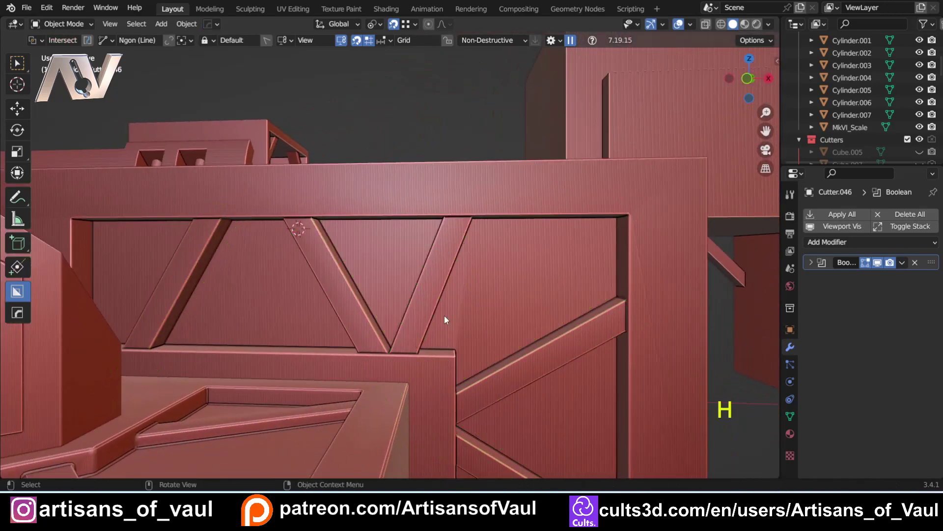
pyautogui.scroll(-3, 444, 316)
pyautogui.moveTo(367, 309); pyautogui.dragTo(301, 355, button='middle')
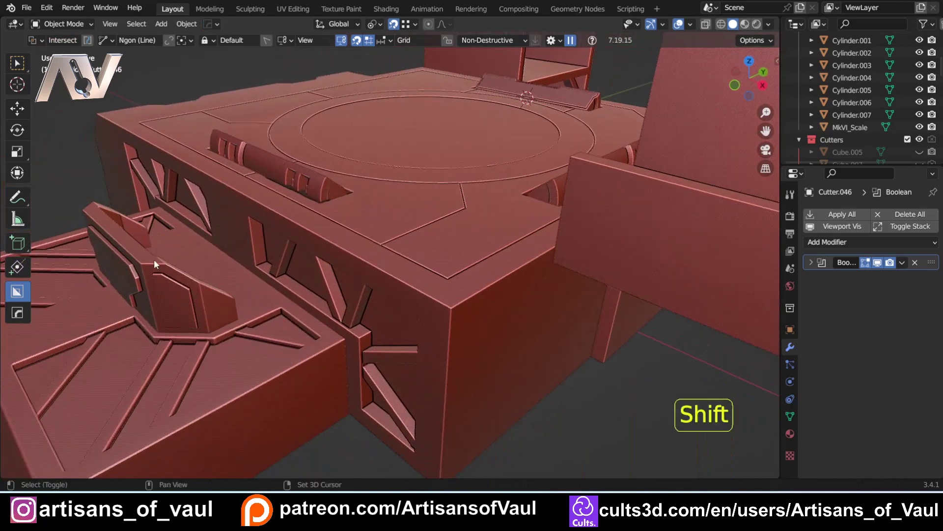
# Select the landing platform base and bevel its edges
pyautogui.keyDown('shift'); pyautogui.moveTo(154, 258); pyautogui.dragTo(344, 291, button='middle'); pyautogui.keyUp('shift')
pyautogui.keyDown('shift'); pyautogui.moveTo(510, 317); pyautogui.dragTo(429, 304, button='middle'); pyautogui.keyUp('shift')
pyautogui.click(343, 263)
pyautogui.hotkey('ctrl', 'b')
pyautogui.moveTo(363, 355); pyautogui.dragTo(303, 405, button='middle')
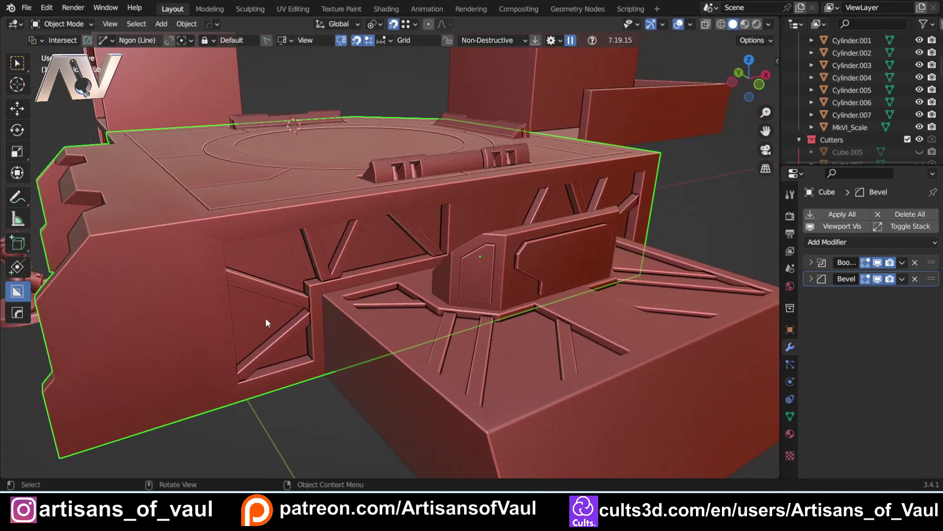
# Deselect the platform base and examine the strutted wall recesses around the front block
pyautogui.keyDown('shift'); pyautogui.moveTo(210, 292); pyautogui.dragTo(285, 332, button='middle'); pyautogui.keyUp('shift')
pyautogui.scroll(3, 285, 332)
pyautogui.moveTo(341, 384)
pyautogui.mouseDown(button='middle')
pyautogui.moveTo(333, 337)
pyautogui.moveTo(333, 397)
pyautogui.moveTo(382, 381)
pyautogui.moveTo(354, 339)
pyautogui.moveTo(351, 377)
pyautogui.mouseUp(button='middle')
pyautogui.scroll(-3, 332, 393)
pyautogui.click(350, 371)
pyautogui.keyDown('shift'); pyautogui.moveTo(350, 377); pyautogui.dragTo(348, 375, button='middle'); pyautogui.keyUp('shift')
pyautogui.scroll(2, 334, 381)
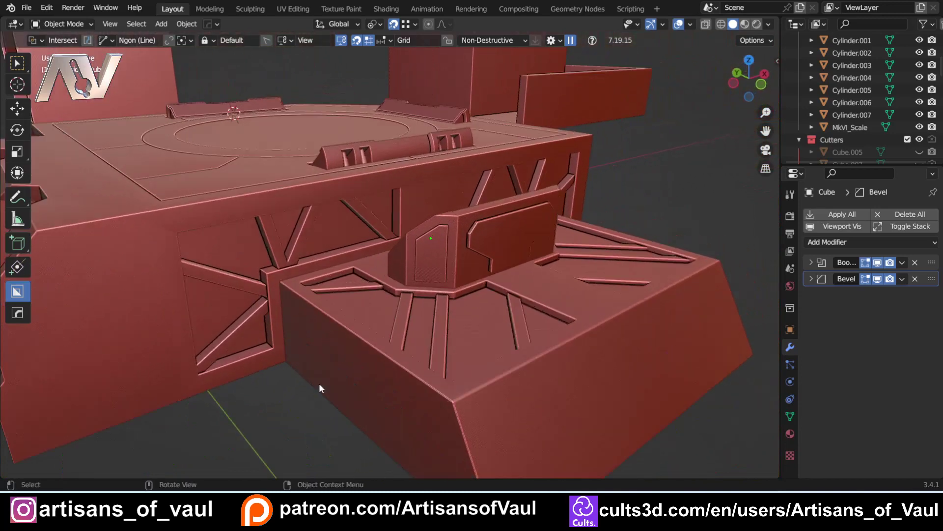